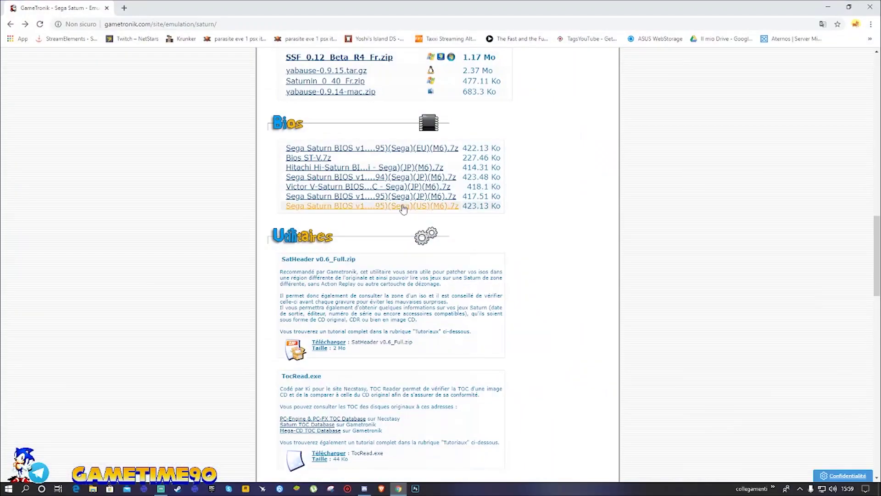
Step: Expand the Kronos_2.0.2_64_Bits.zip entry in the emulator list and open its download page
scroll(347, 192, "up", 5)
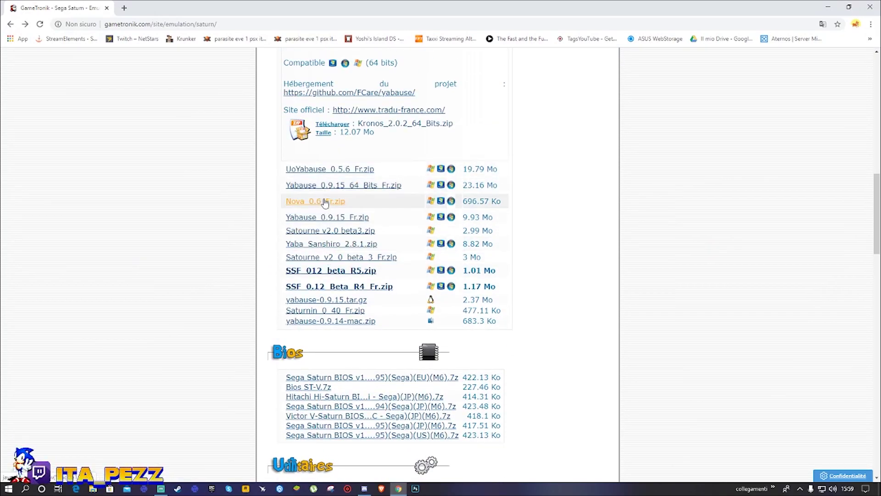
scroll(339, 211, "up", 5)
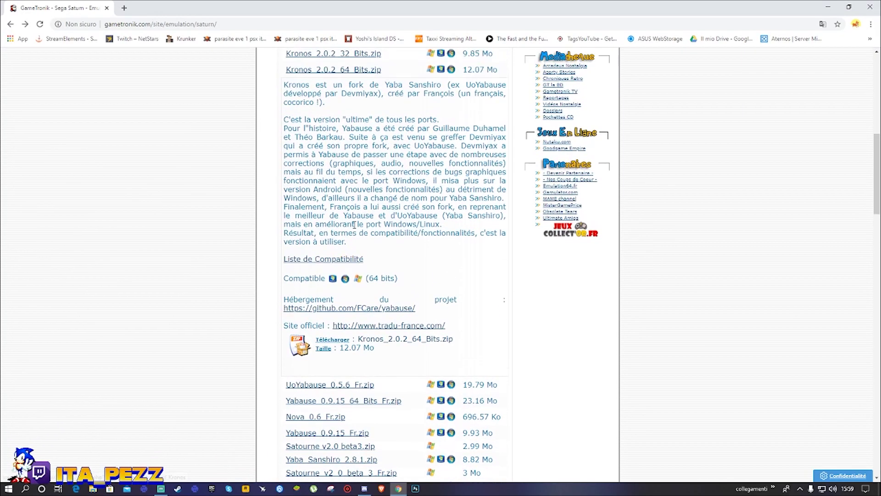
scroll(354, 225, "up", 5)
left_click(316, 316)
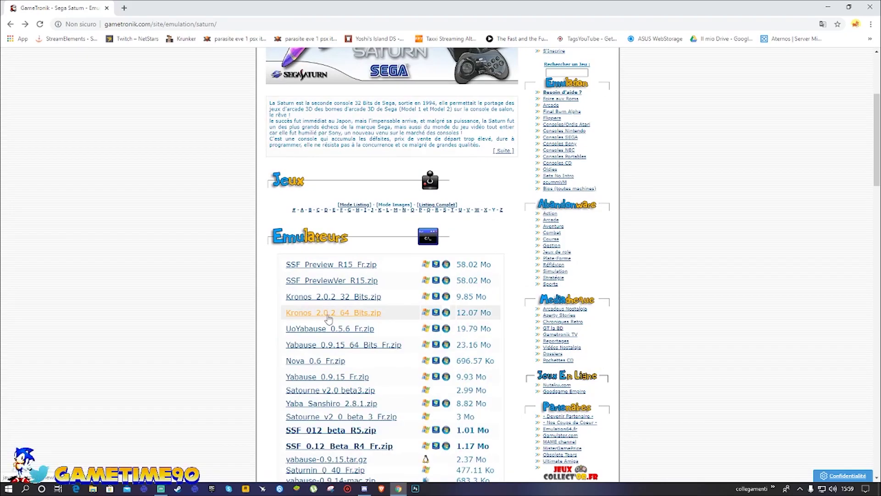
left_click(328, 317)
scroll(323, 226, "down", 2)
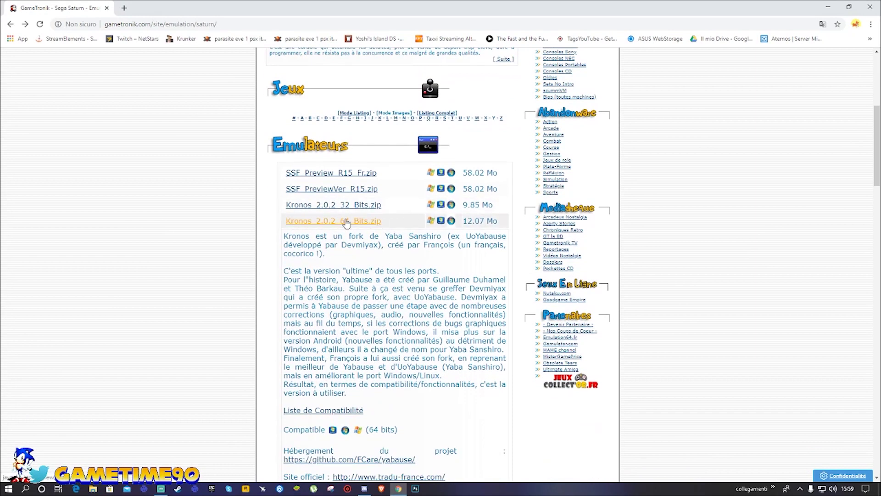
scroll(360, 225, "down", 4)
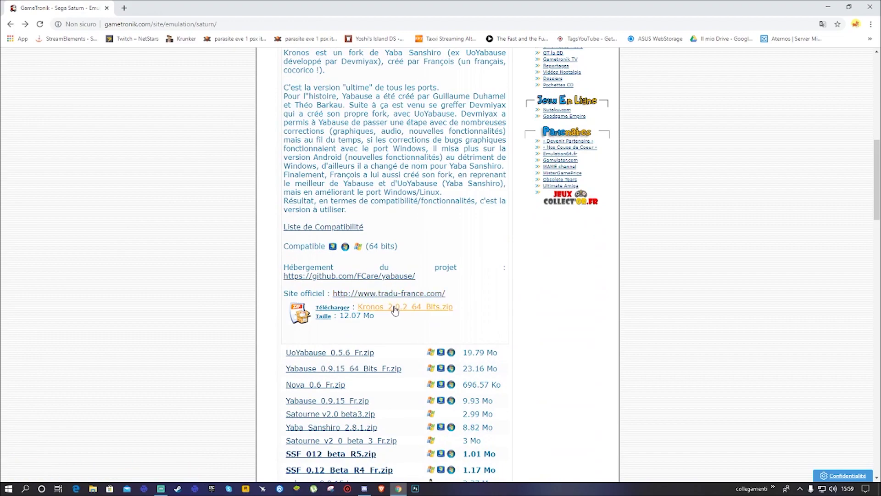
left_click(397, 308)
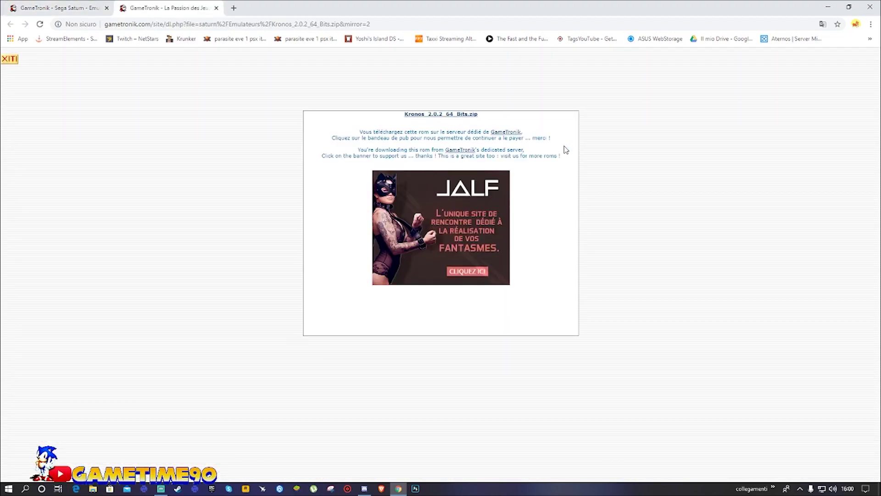
Step: Switch from the browser to the downloaded Kronos archive and extract all its contents into the desktop folder Kronos 2.0.2
left_click(828, 9)
left_click_drag(530, 140, 608, 94)
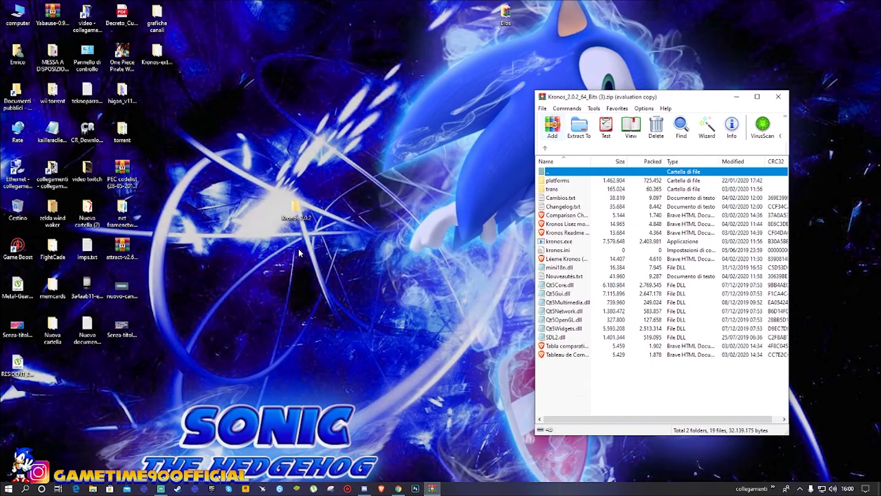
left_click_drag(674, 380, 297, 212)
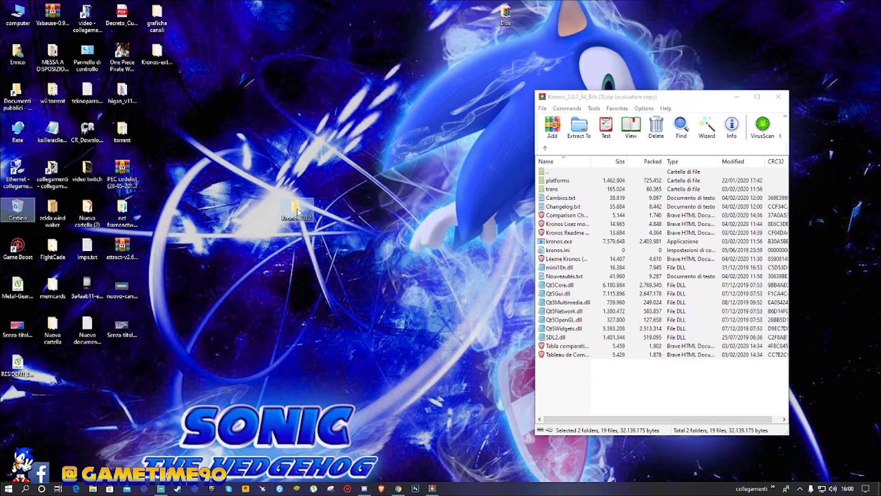
left_click(779, 97)
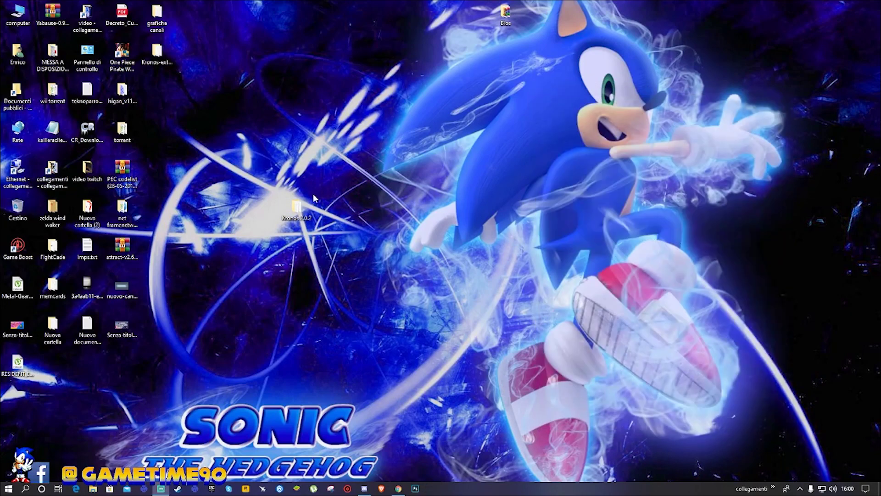
Step: Open the Kronos 2.0.2 folder, run kronos.exe once and close the emulator again
double_click(298, 212)
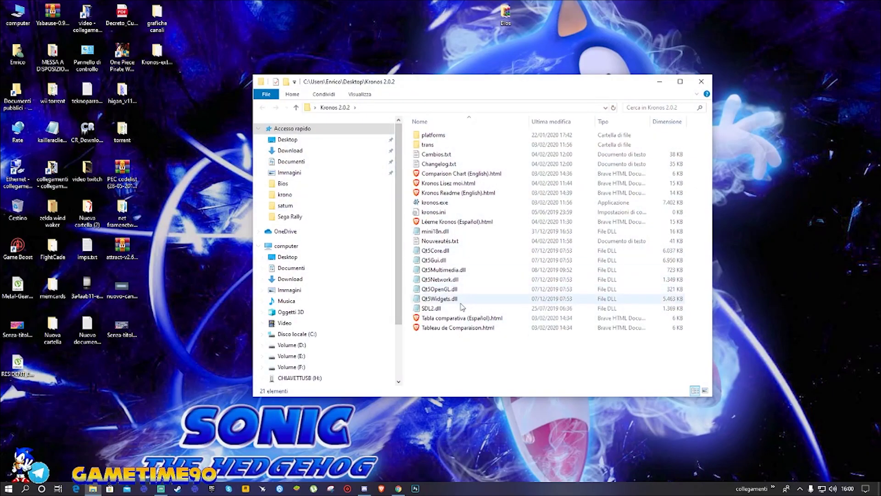
left_click(445, 203)
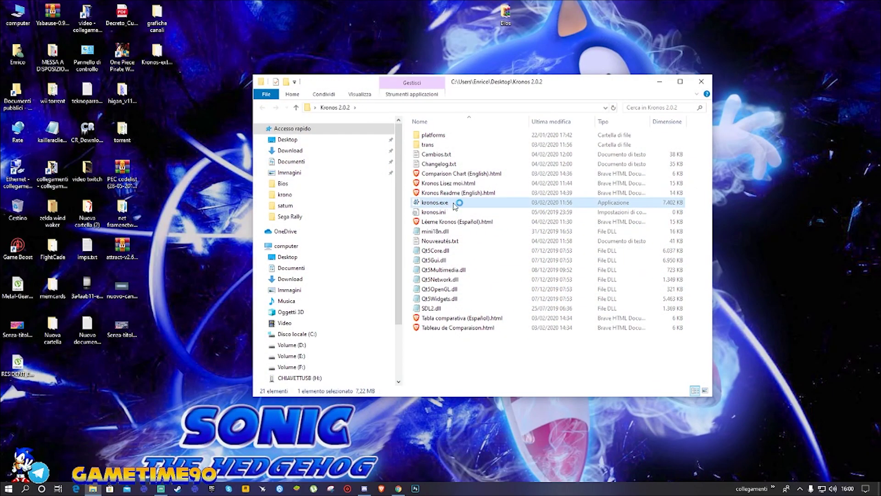
double_click(454, 205)
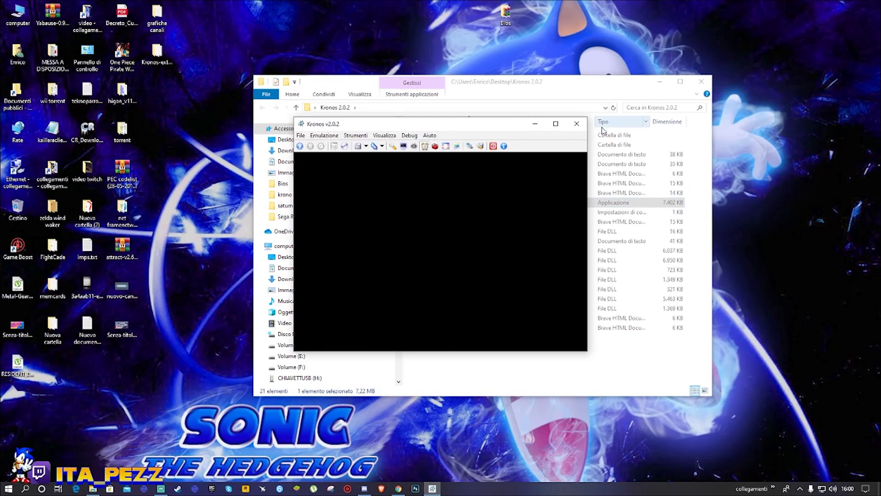
left_click(576, 124)
Step: Move the Kronos 2.0.2 folder window aside and open the Bios folder from the desktop
left_click_drag(624, 85, 682, 112)
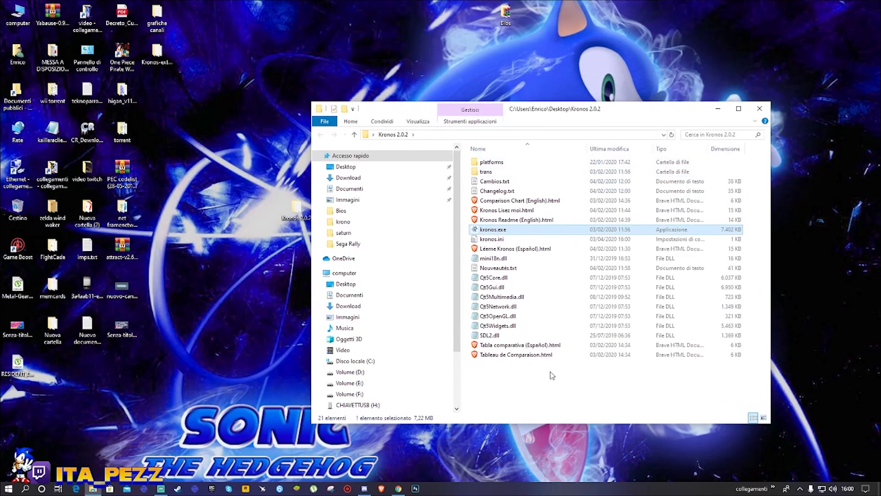
double_click(505, 28)
left_click_drag(524, 312, 539, 169)
left_click(454, 438)
Step: Return to the browser's Saturn page, start downloading the Sega Saturn BIOS v1.01a (EU) archive, then dismiss the save and close its tab
left_click(398, 489)
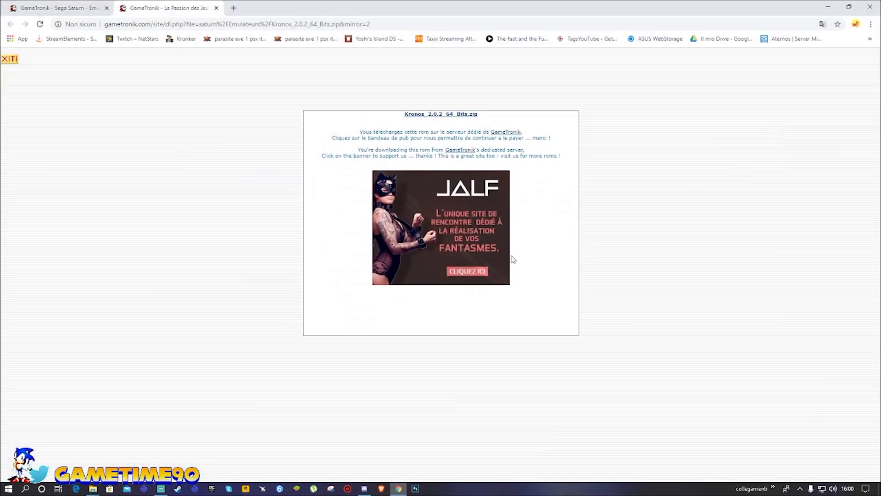
left_click(82, 9)
scroll(359, 276, "down", 5)
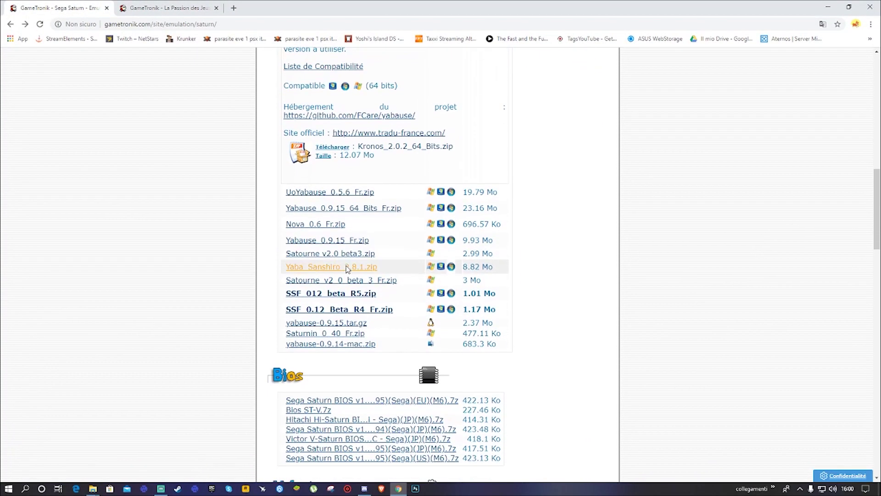
scroll(360, 275, "down", 4)
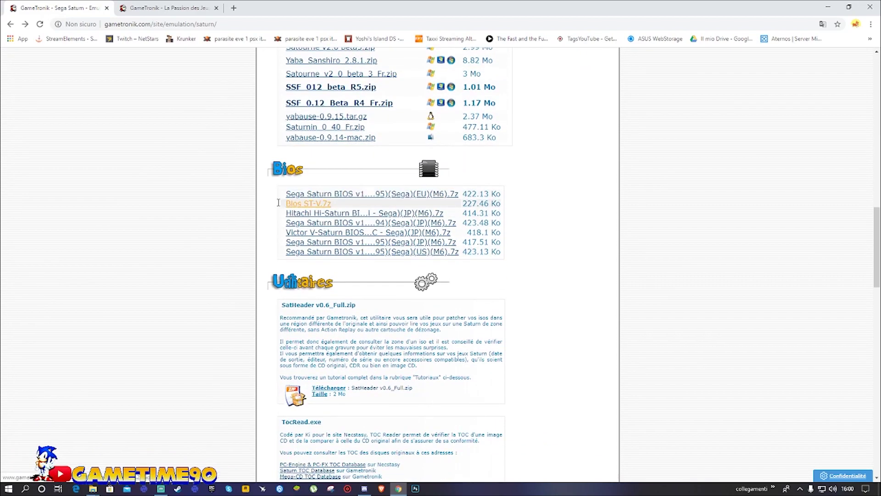
left_click(363, 196)
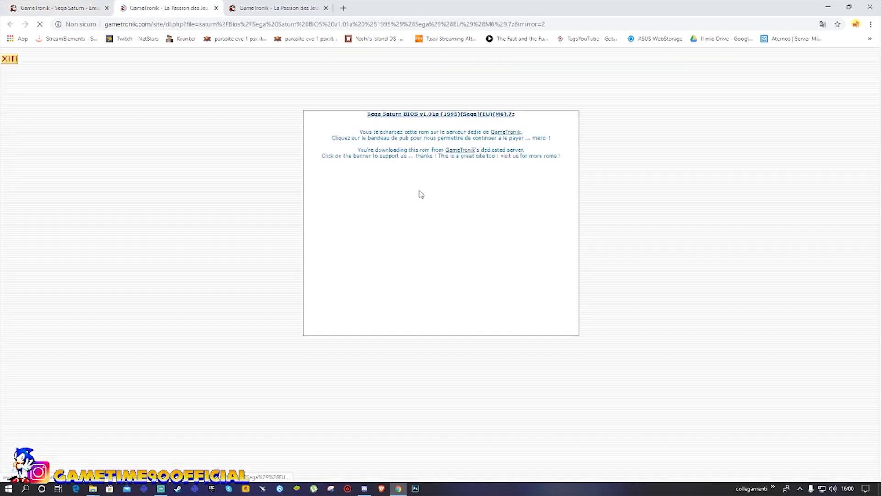
left_click(470, 115)
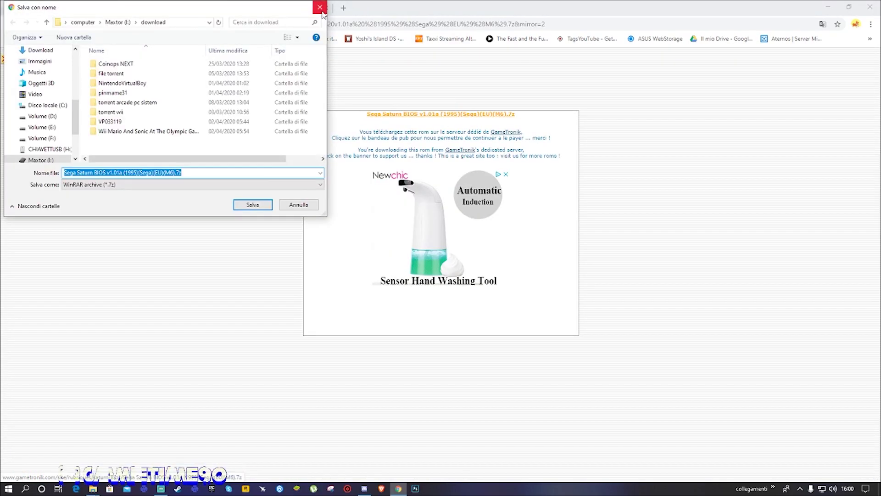
key("Return")
left_click(216, 8)
scroll(259, 58, "up", 4)
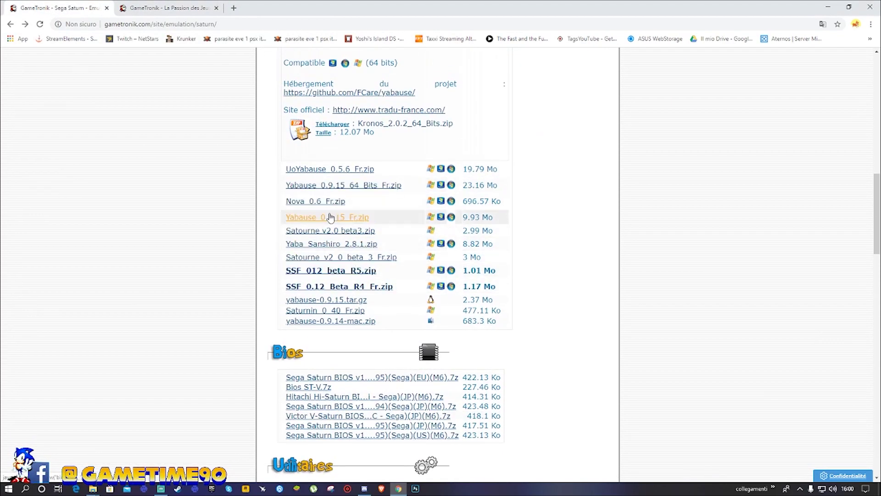
scroll(348, 220, "up", 6)
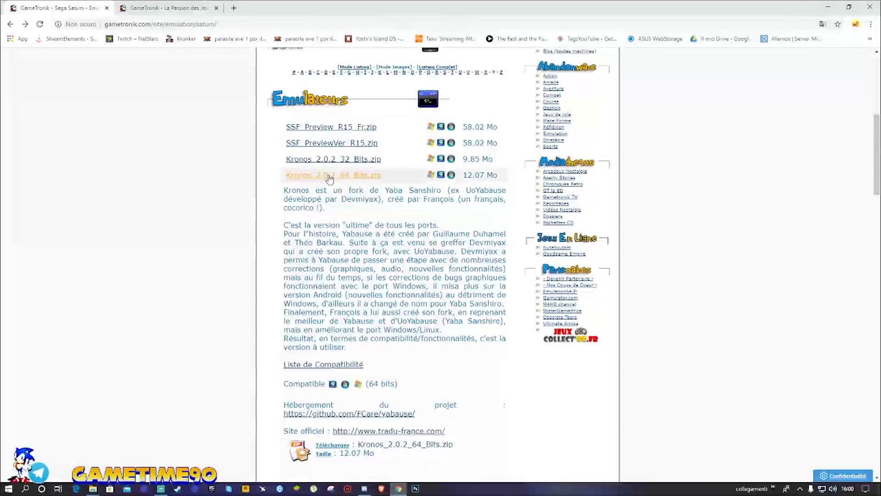
scroll(416, 317, "down", 3)
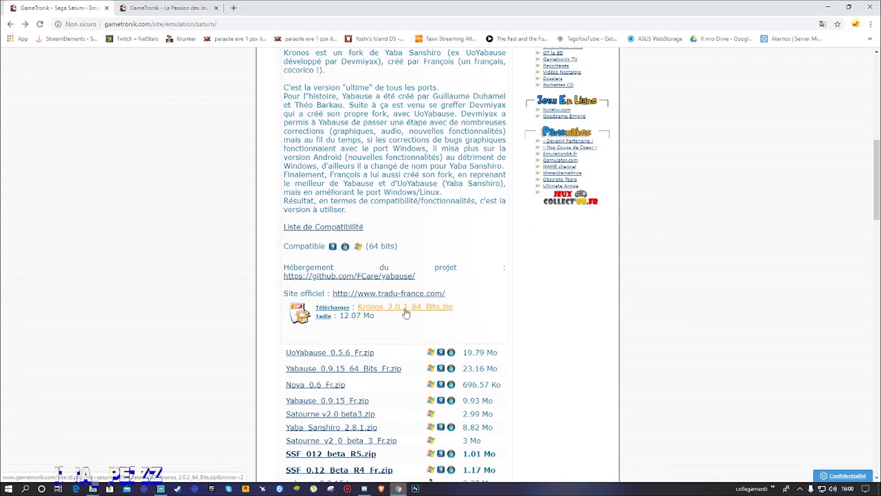
Step: Minimise the browser and create a new folder named Bios inside the Kronos 2.0.2 folder
left_click(829, 7)
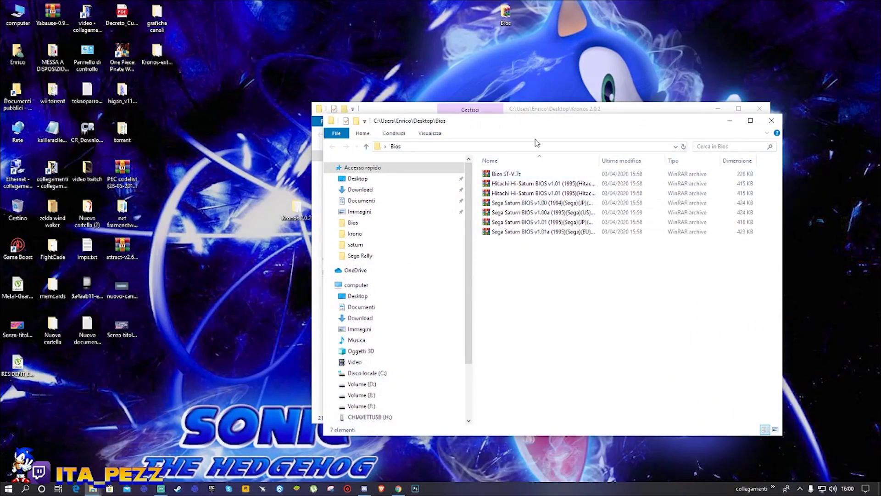
left_click_drag(577, 113, 422, 102)
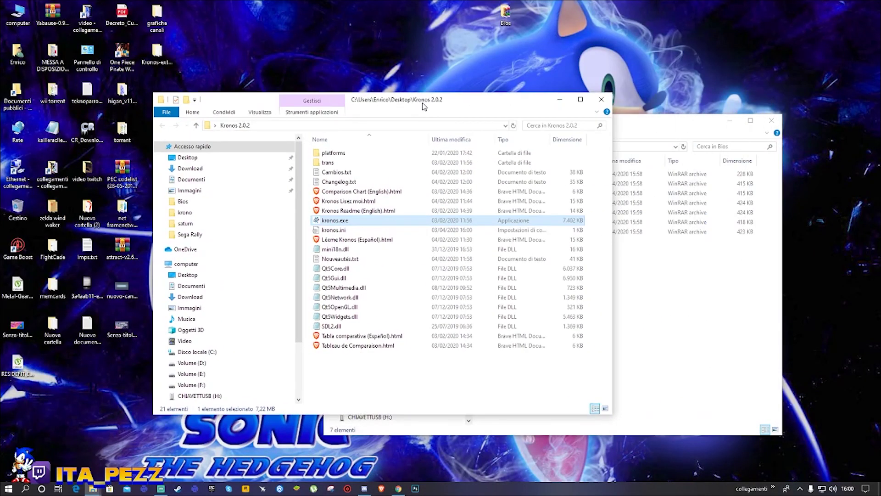
right_click(385, 380)
mouse_move(440, 358)
left_click(570, 151)
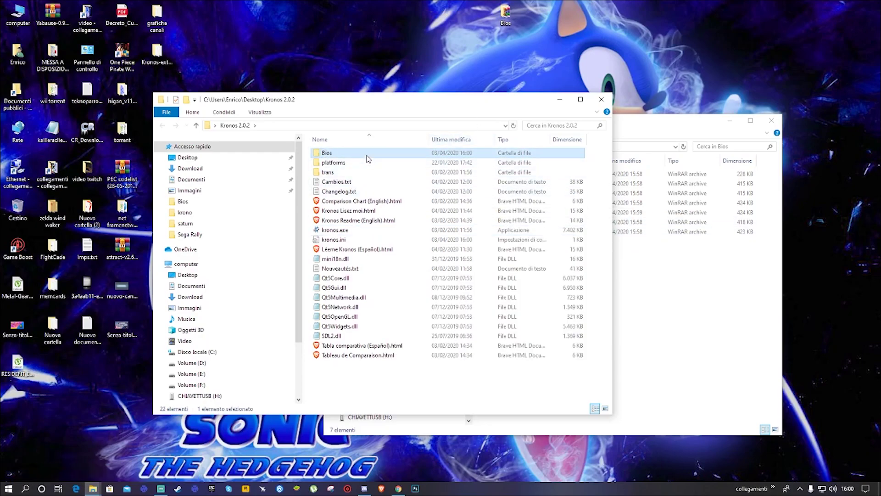
Step: Open the new Bios folder and extract all files from the Bios ST-V.7z archive into it
double_click(327, 153)
left_click(619, 247)
key("ctrl+a")
left_click_drag(601, 221, 708, 116)
double_click(667, 168)
key("ctrl+a")
left_click_drag(586, 227, 417, 255)
left_click(778, 97)
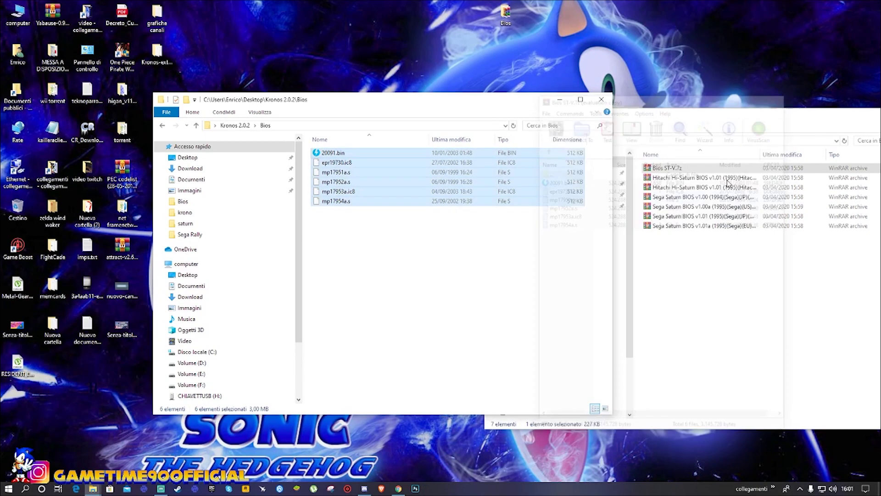
Step: Extract the BIN files of both Hitachi Hi-Saturn BIOS v1.01 archives into Kronos's Bios folder, replacing the duplicate file
double_click(734, 177)
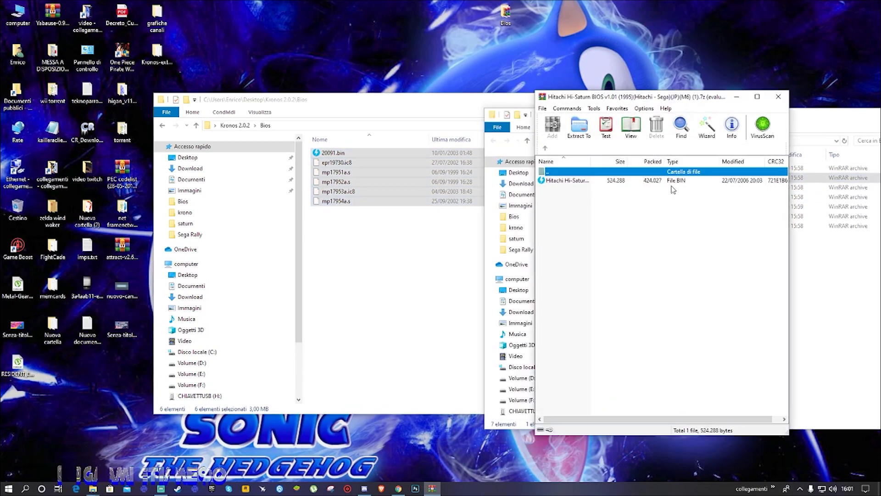
left_click_drag(670, 181, 419, 264)
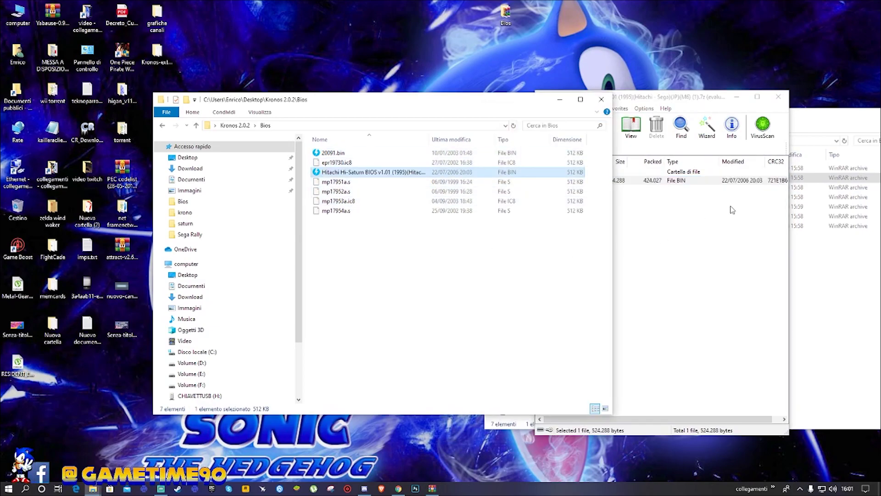
double_click(688, 187)
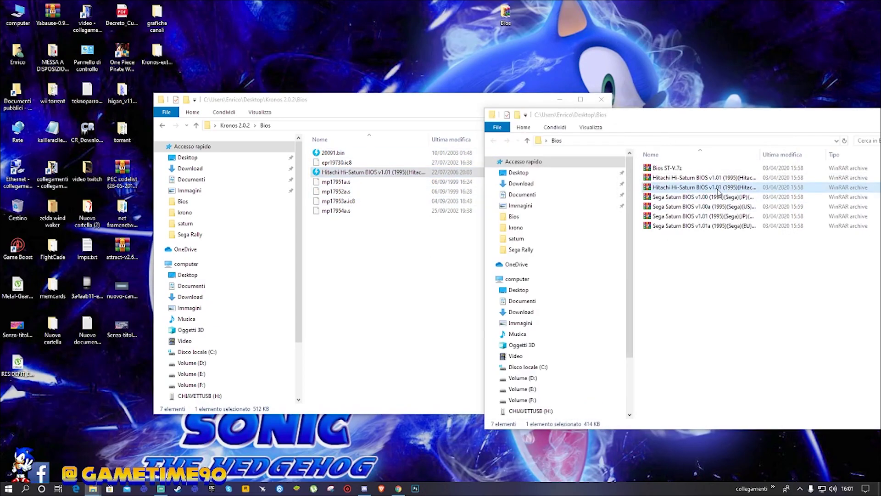
left_click_drag(629, 181, 399, 266)
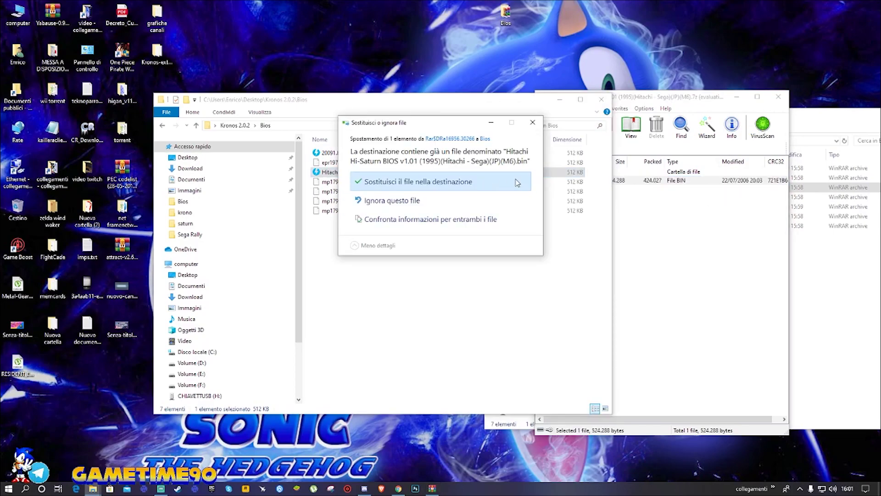
left_click(517, 182)
left_click(778, 97)
Step: Extract the BIN files from the Sega Saturn BIOS v1.00 (JP) and v1.00a (US) archives into Kronos's Bios folder
left_click(683, 199)
double_click(683, 198)
left_click_drag(565, 180, 479, 250)
left_click_drag(594, 183, 496, 247)
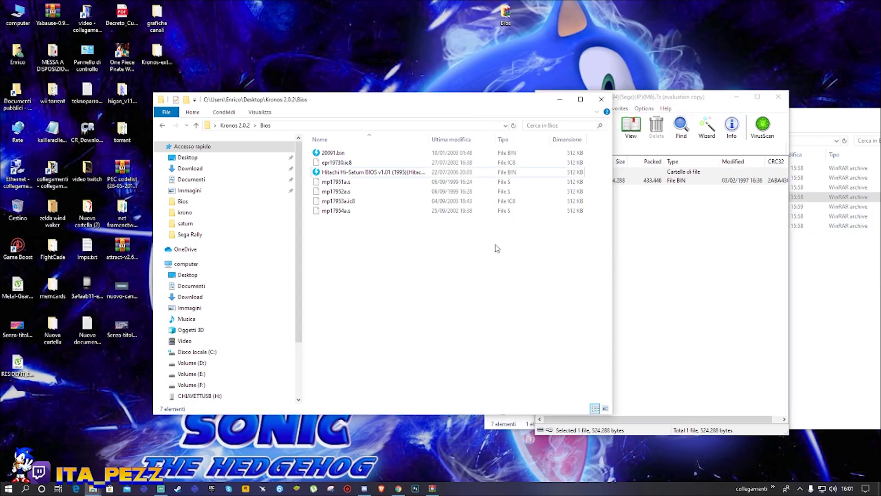
left_click(778, 97)
double_click(683, 206)
left_click(606, 179)
left_click_drag(436, 268, 436, 268)
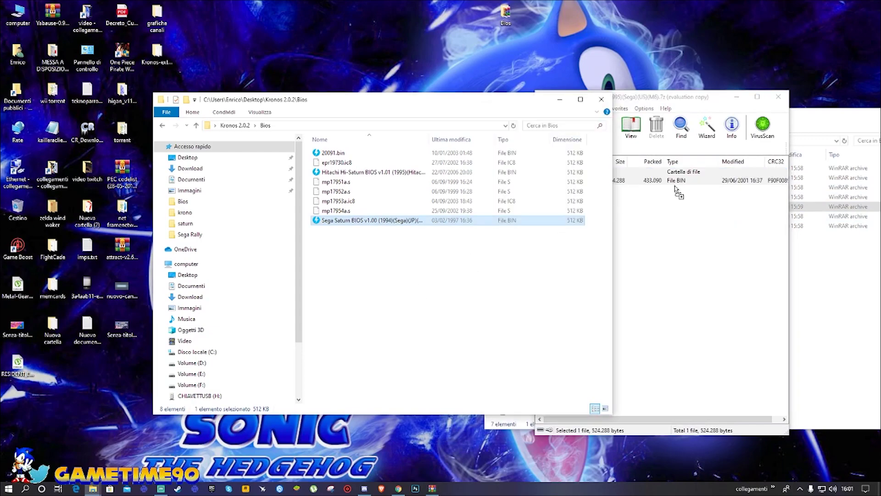
left_click(779, 97)
Step: Extract the BIN files from the Sega Saturn BIOS v1.01 (JP) and v1.01a (EU) archives into Kronos's Bios folder
double_click(701, 216)
left_click_drag(597, 179, 454, 258)
left_click_drag(644, 175, 455, 258)
left_click(778, 97)
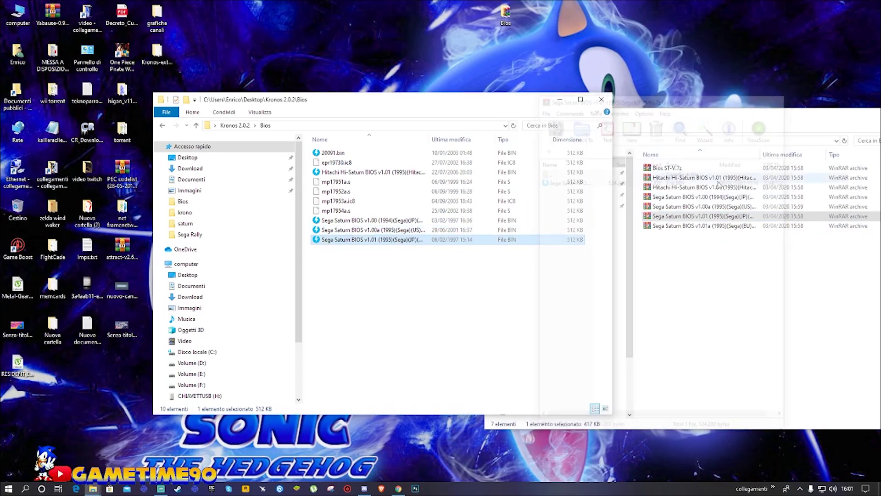
left_click(652, 226)
double_click(652, 226)
left_click_drag(610, 180, 610, 177)
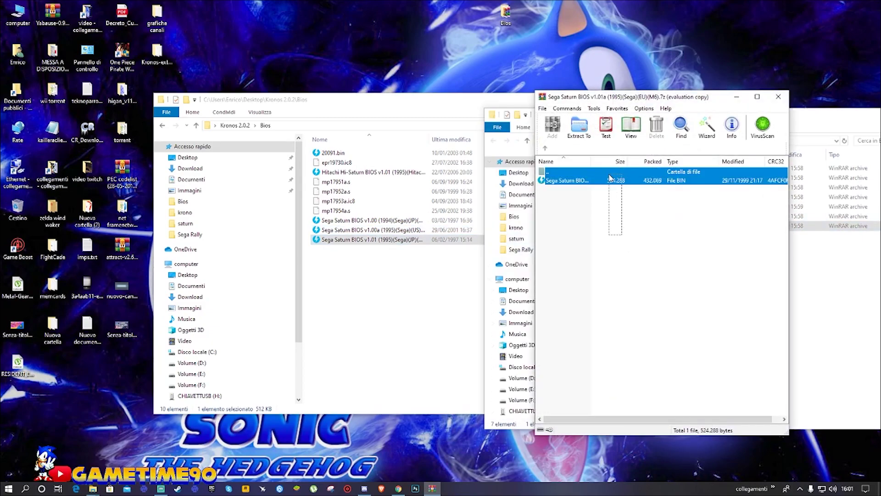
left_click_drag(427, 288, 376, 158)
left_click(779, 97)
Step: Go back up to the Kronos 2.0.2 folder and launch kronos.exe
left_click(236, 126)
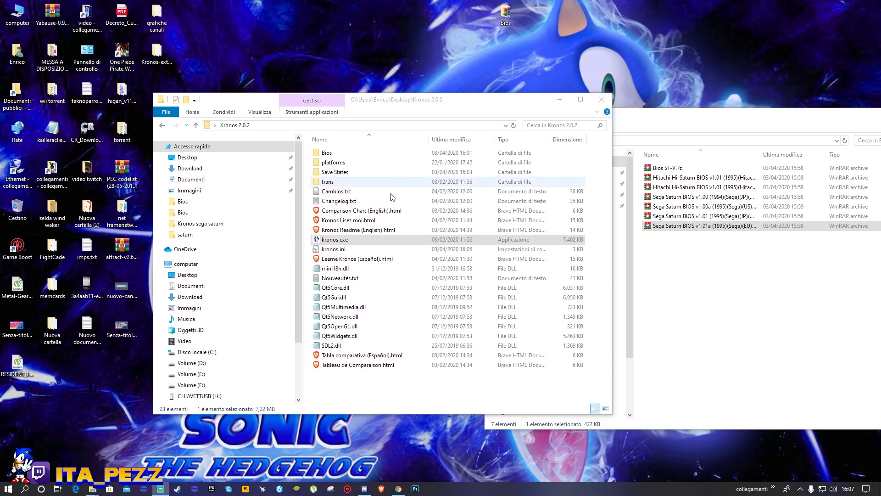
double_click(438, 240)
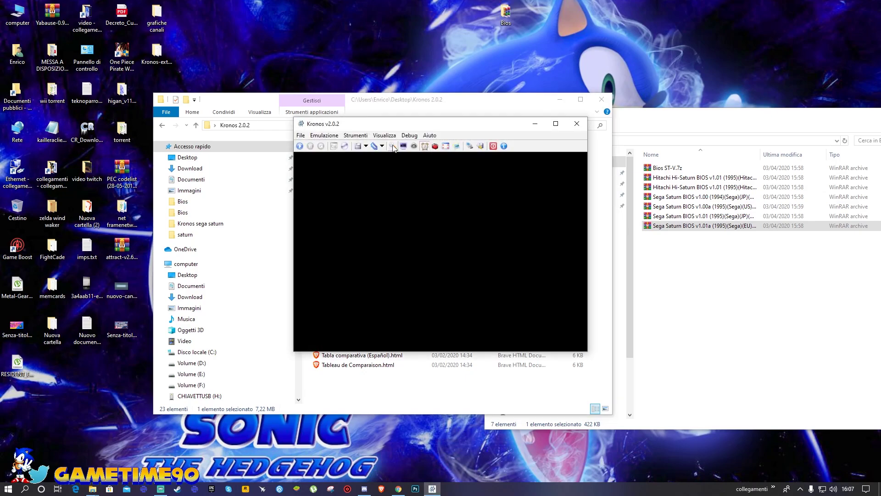
Step: Open the Kronos settings and choose Sega Saturn BIOS v1.01a (1995)(Sega)(EU)(M6).bin from the Bios folder as the BIOS
left_click(393, 146)
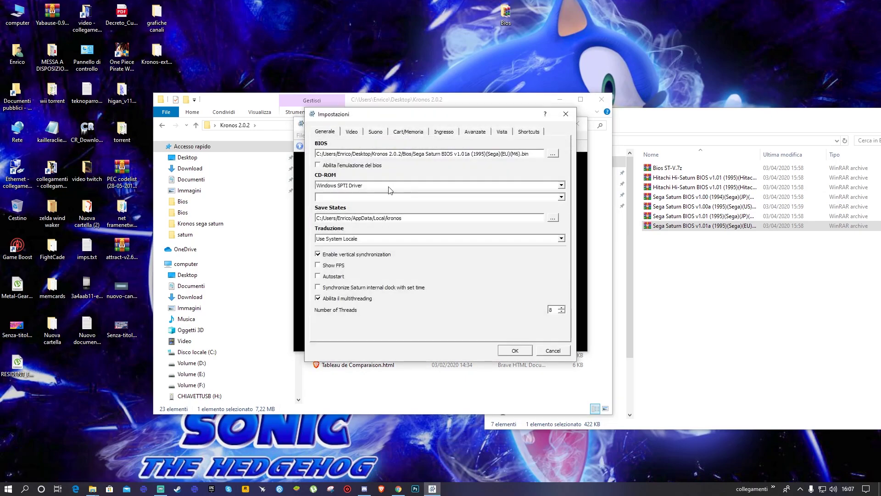
left_click_drag(330, 118, 443, 195)
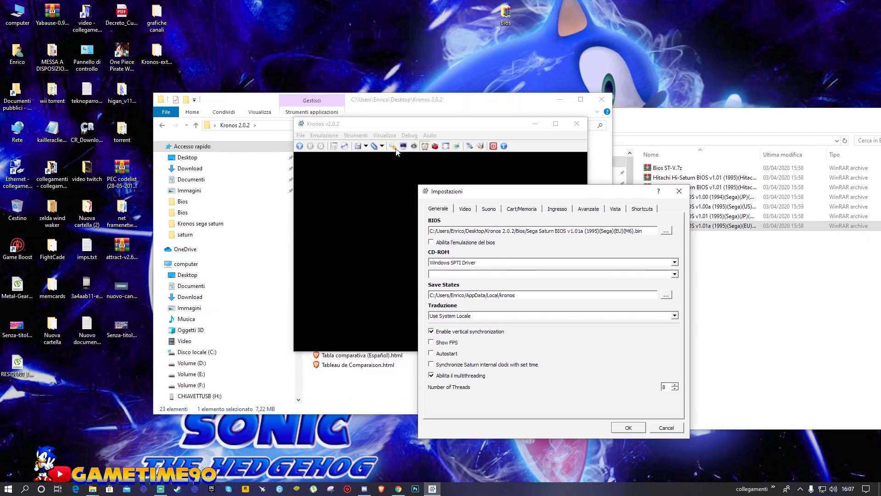
left_click_drag(587, 201, 472, 156)
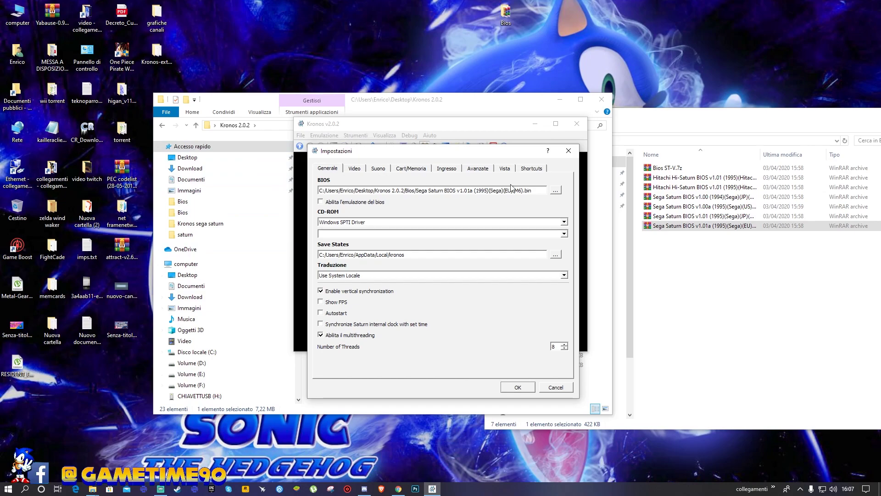
left_click_drag(537, 188, 319, 189)
key("BackSpace")
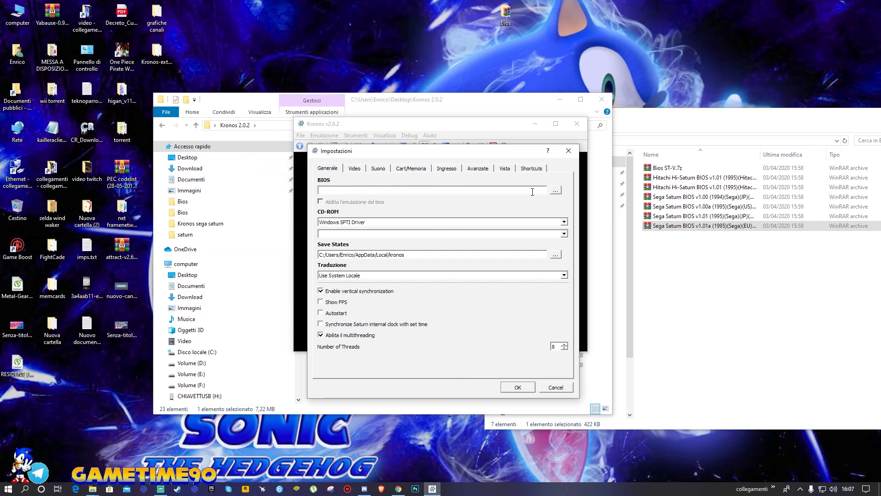
left_click(555, 191)
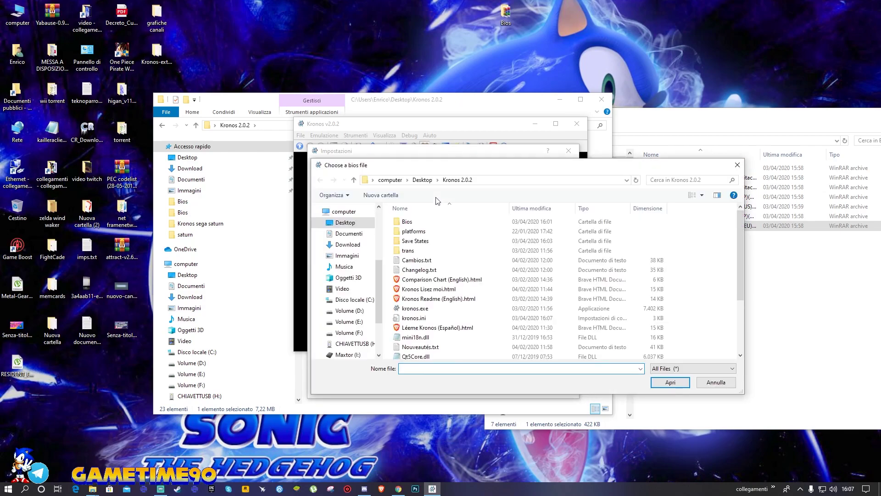
double_click(408, 221)
left_click(451, 319)
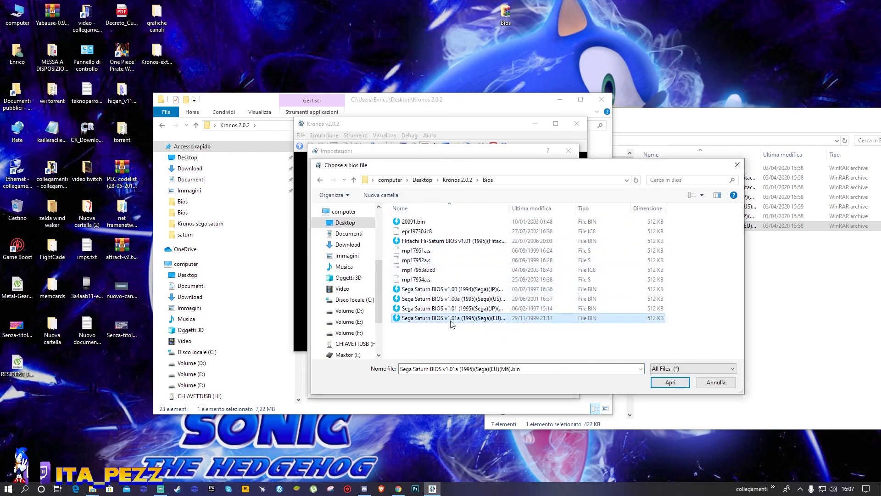
left_click(682, 382)
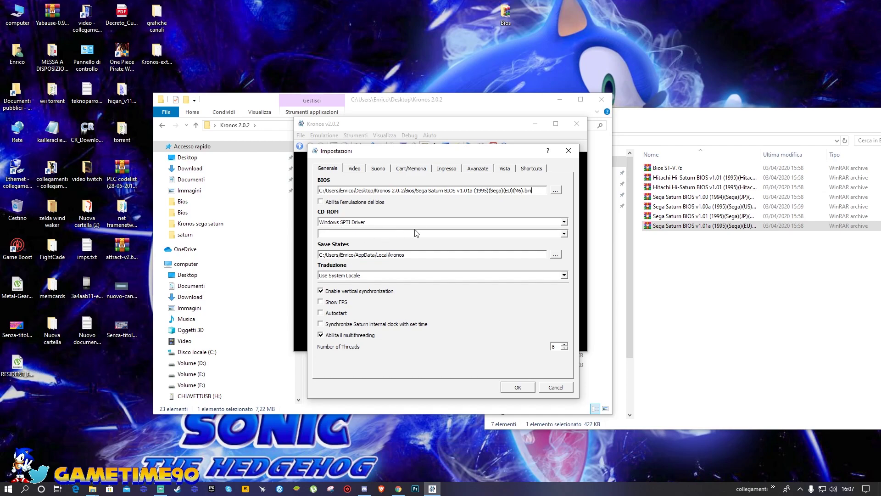
Step: Keep Windows SPTI Driver for the CD-ROM and set the save states location to the Save States folder inside Kronos 2.0.2
left_click(474, 222)
left_click(402, 243)
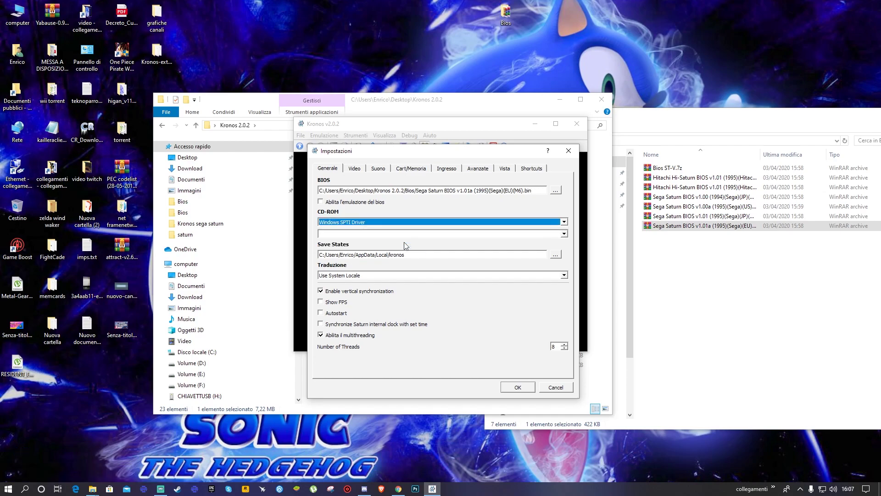
left_click(557, 255)
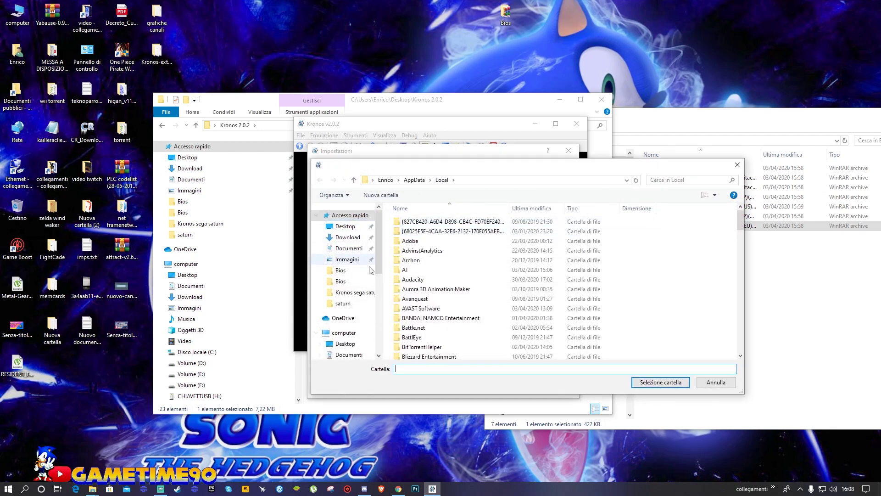
left_click(347, 226)
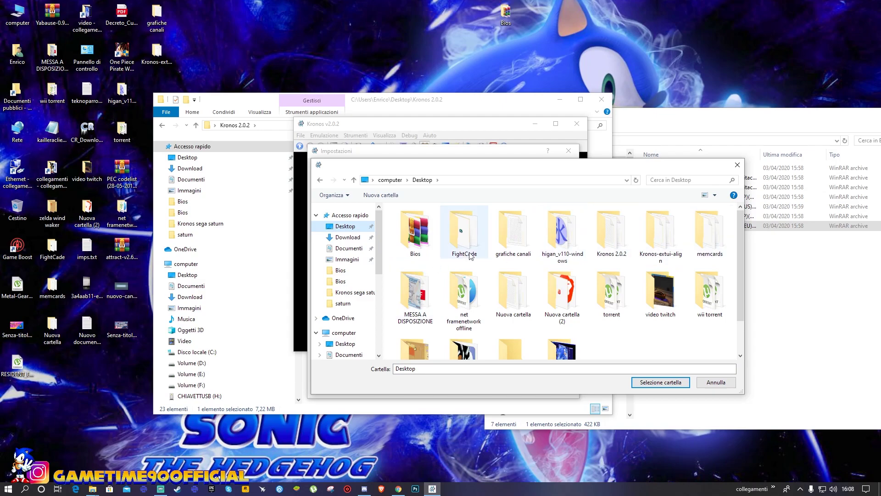
double_click(633, 237)
left_click(410, 244)
left_click(676, 381)
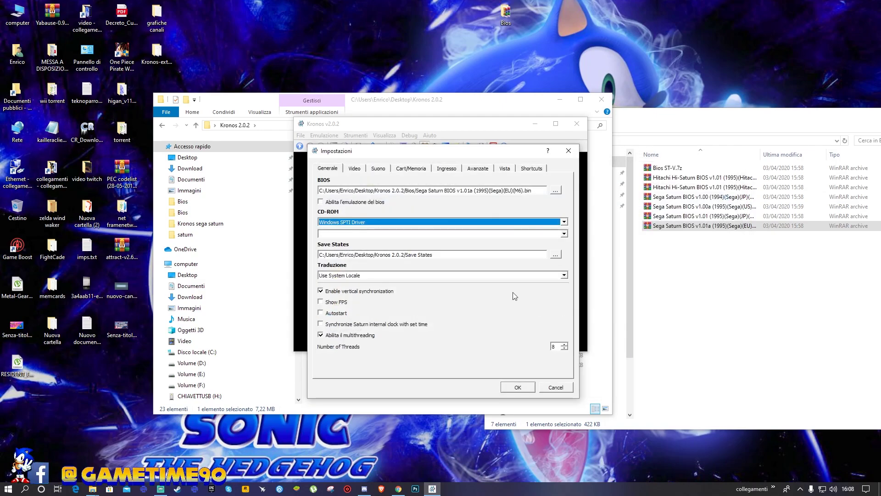
Step: Check the translation, video system and OSD core choices, keeping Use System Locale, Interfaccia Video OpenGL and nanovg OSD Interface
left_click(373, 278)
left_click(334, 277)
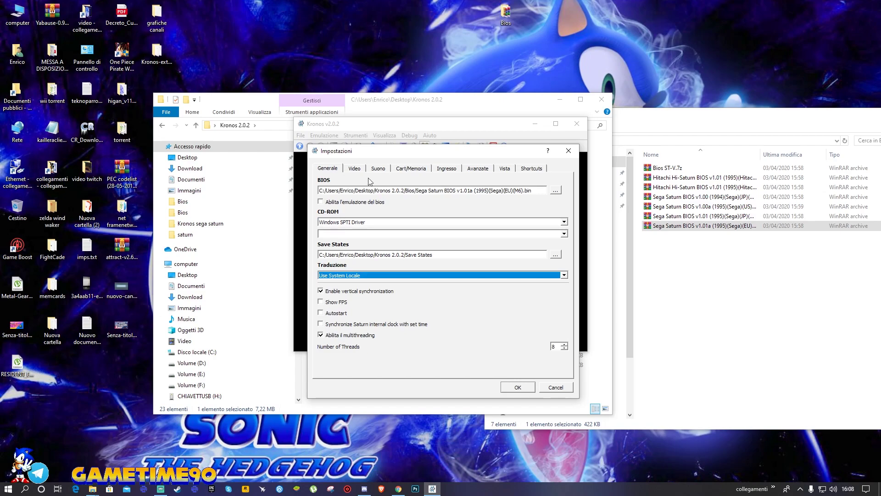
left_click(354, 168)
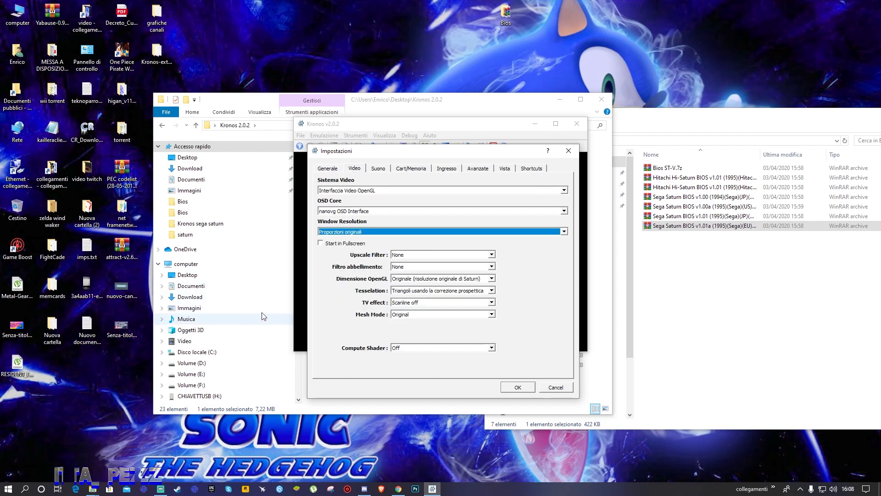
left_click(396, 189)
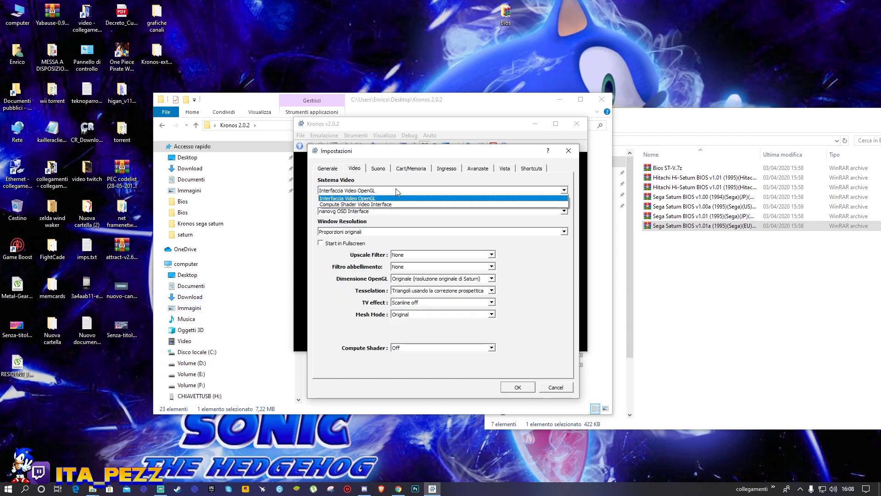
left_click(372, 198)
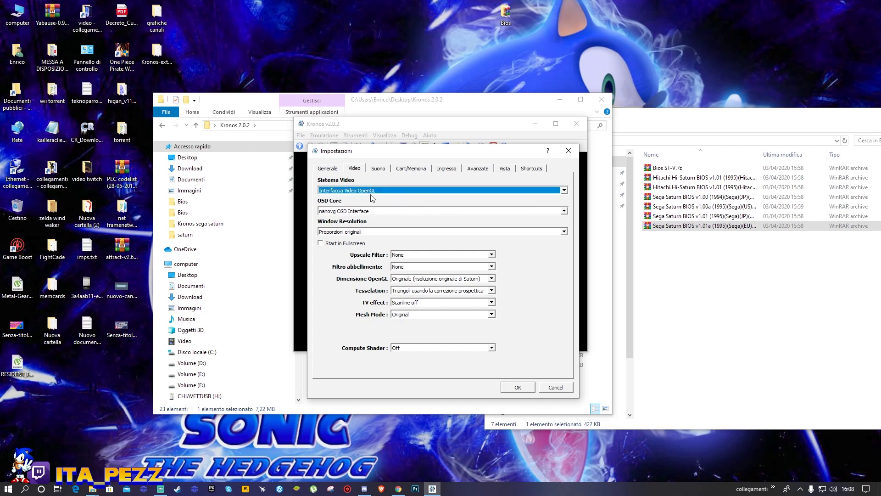
left_click(405, 212)
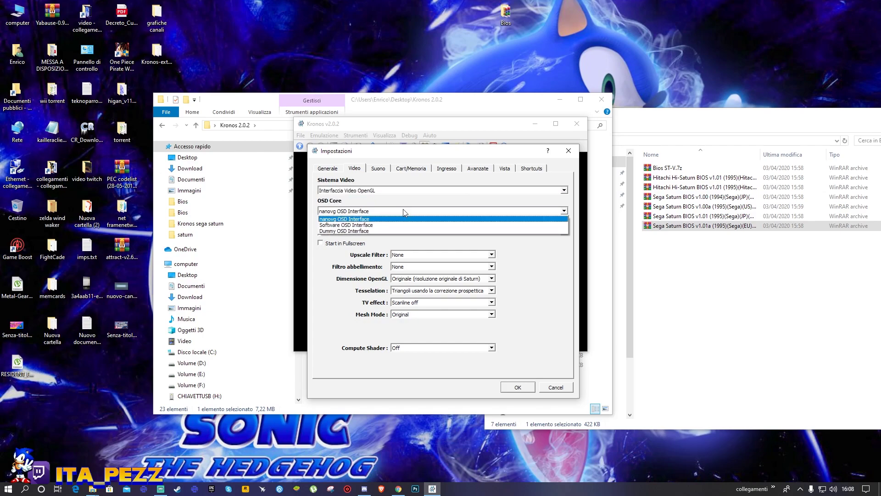
left_click(537, 273)
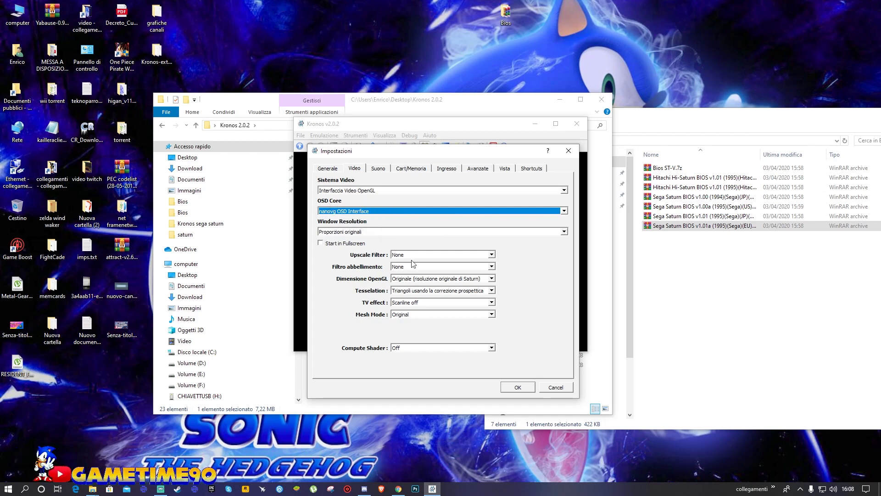
Step: Set the video upscale filter to 2xBRZ and the enhancement filter (Filtro abbellimento) to BiCubic, and save the settings
left_click(461, 255)
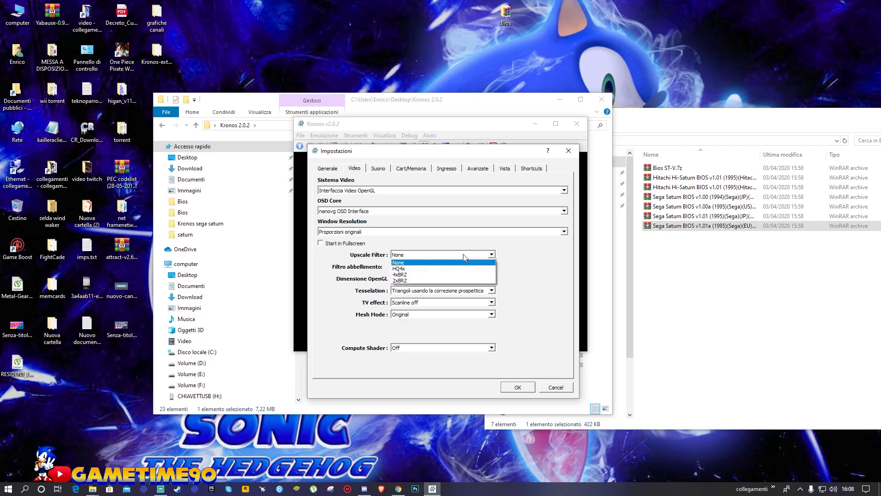
left_click(449, 280)
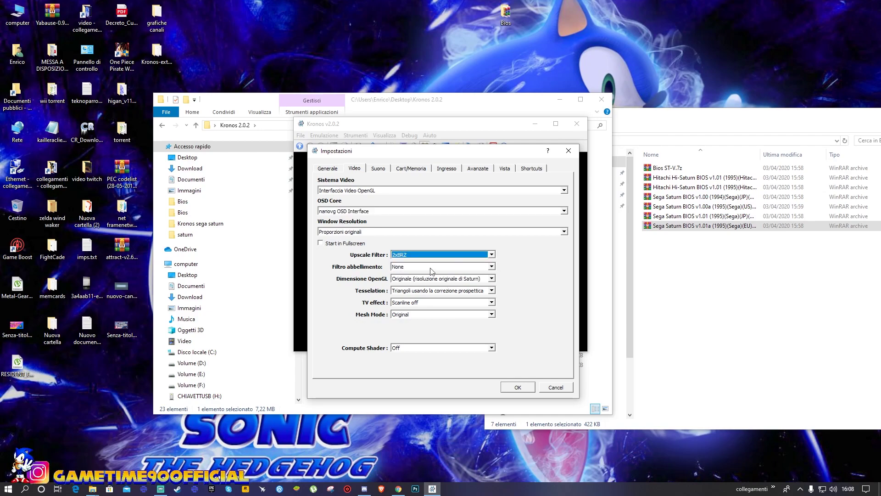
left_click(469, 267)
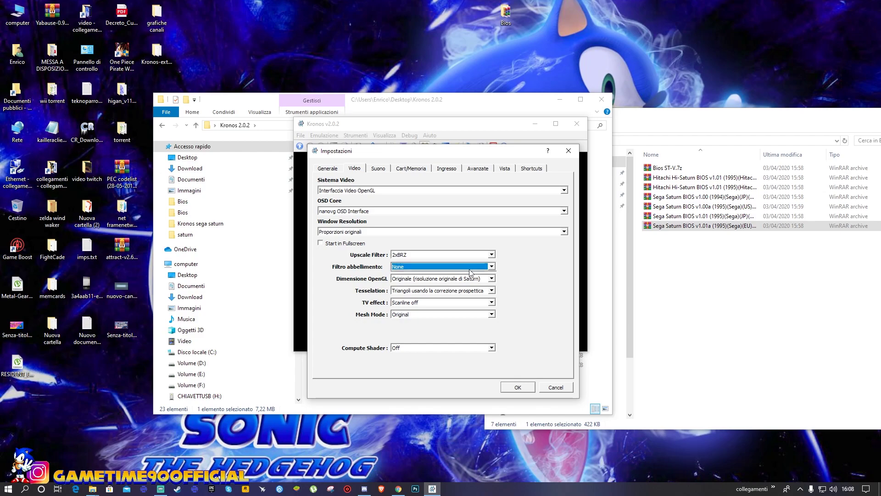
left_click(455, 288)
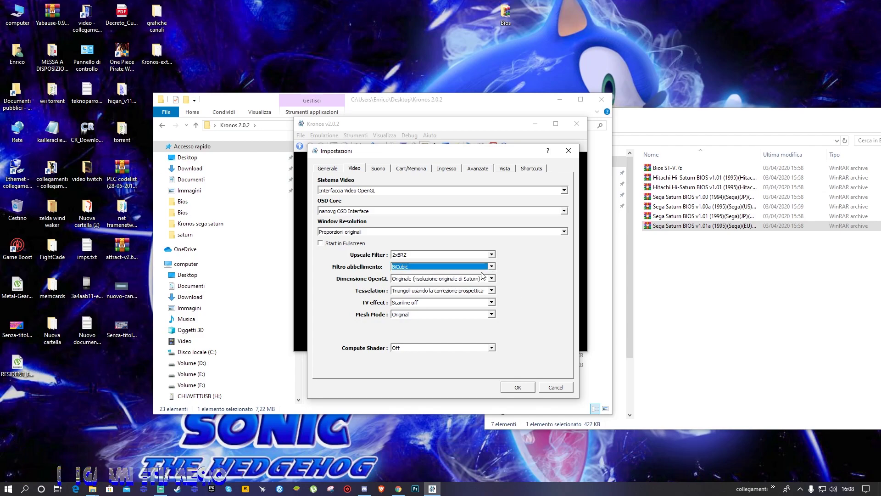
left_click(453, 266)
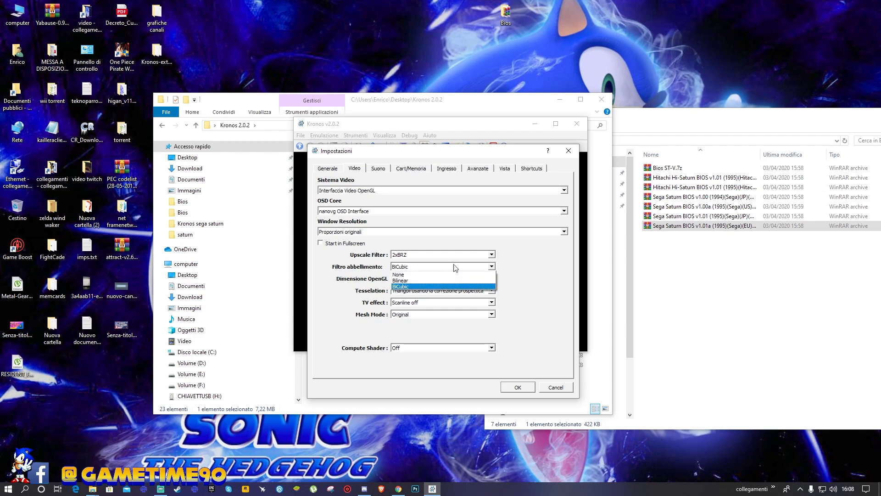
left_click(454, 288)
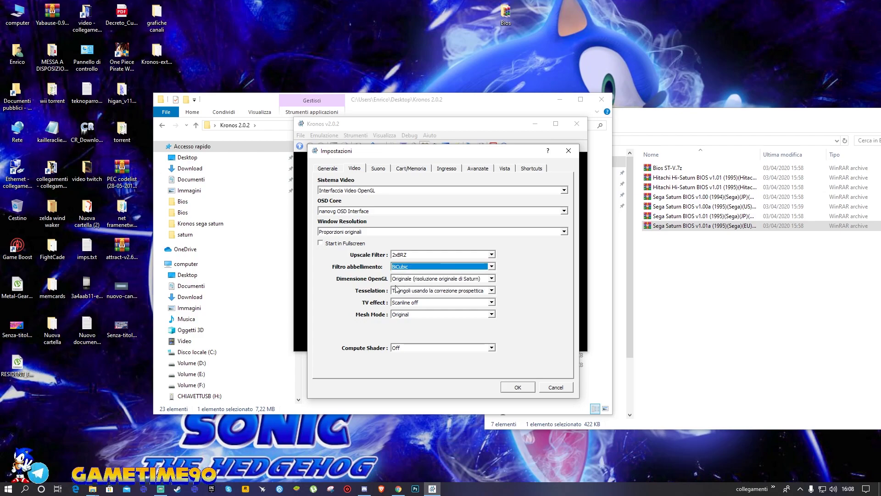
left_click(504, 390)
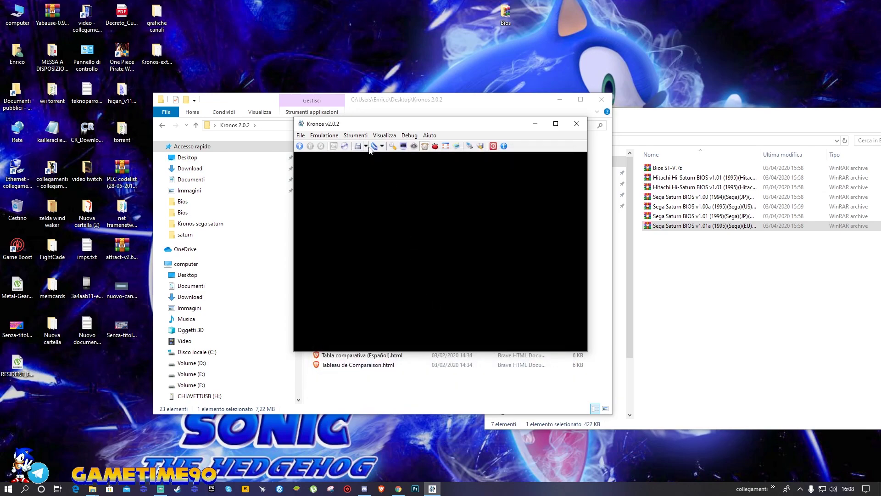
Step: Reopen the settings and examine the audio system and the cartridge and memory options
left_click(345, 137)
left_click(448, 178)
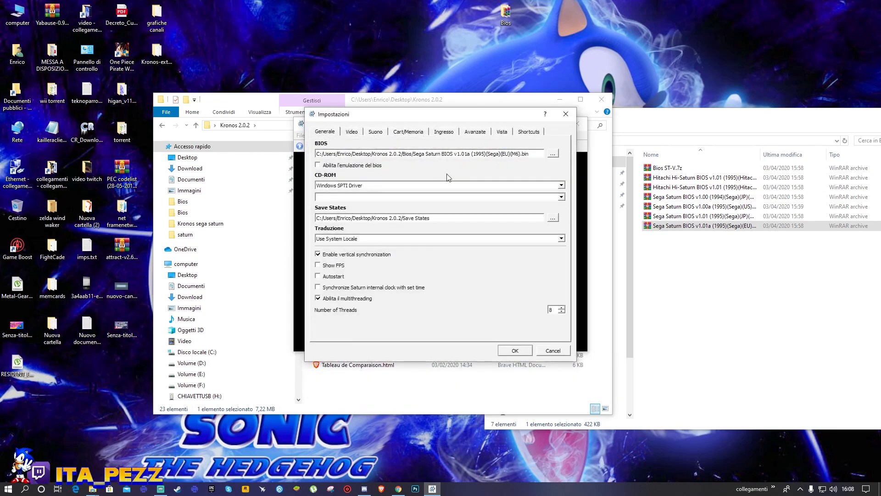
left_click(376, 132)
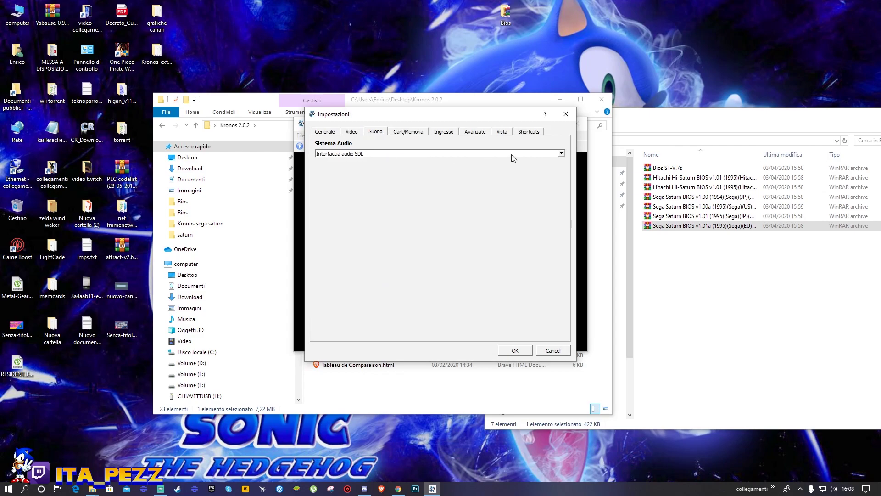
left_click(409, 132)
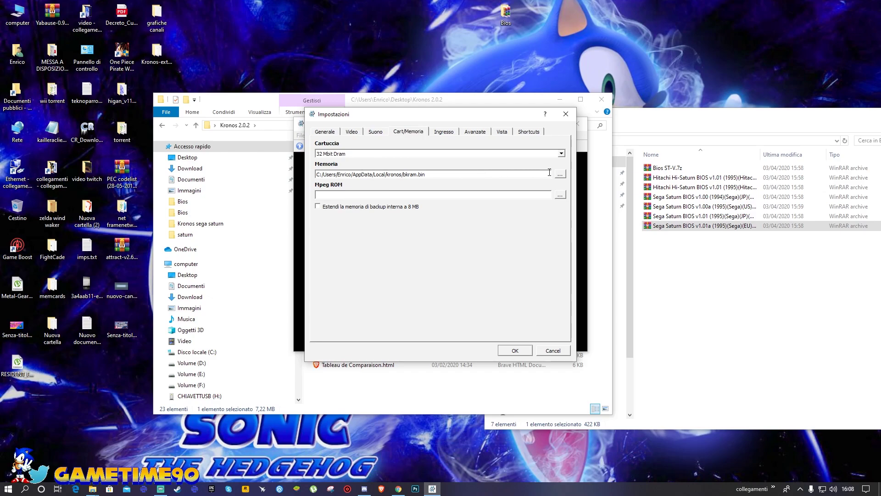
Step: Open the configuration of the first pad on Port 1 and assign the four D-pad directions
left_click(443, 132)
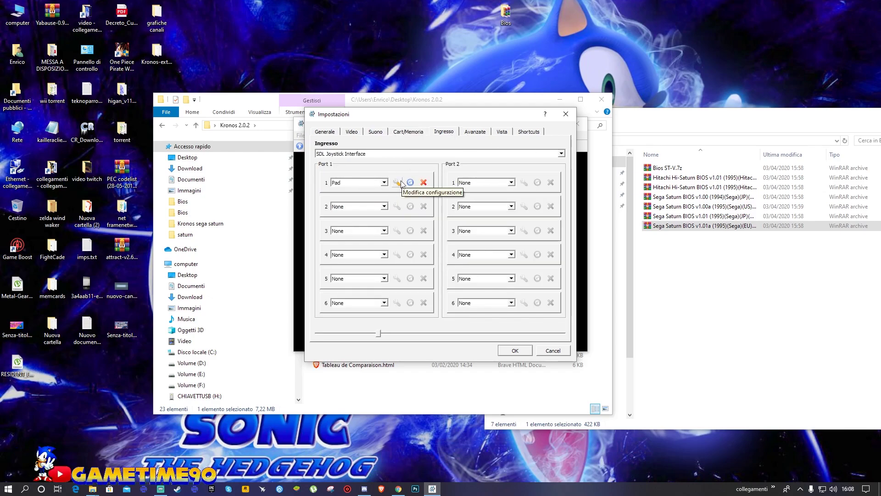
left_click(400, 182)
left_click_drag(454, 149, 514, 157)
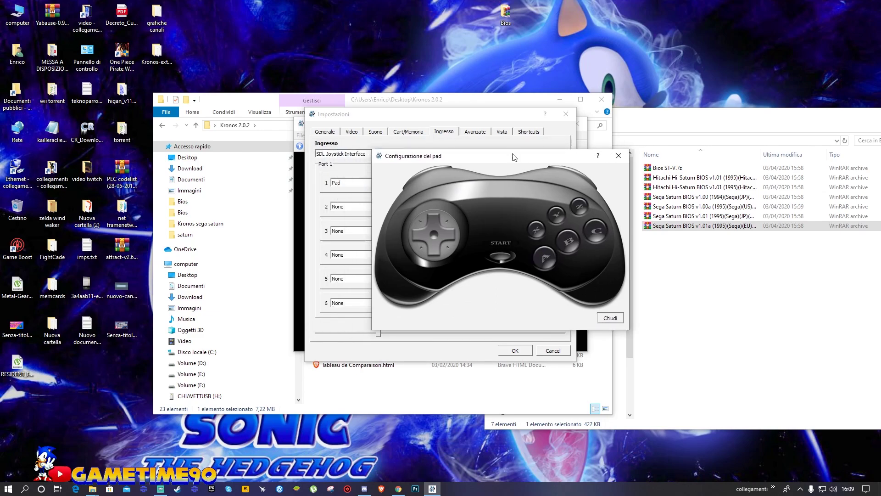
left_click(433, 219)
left_click(423, 235)
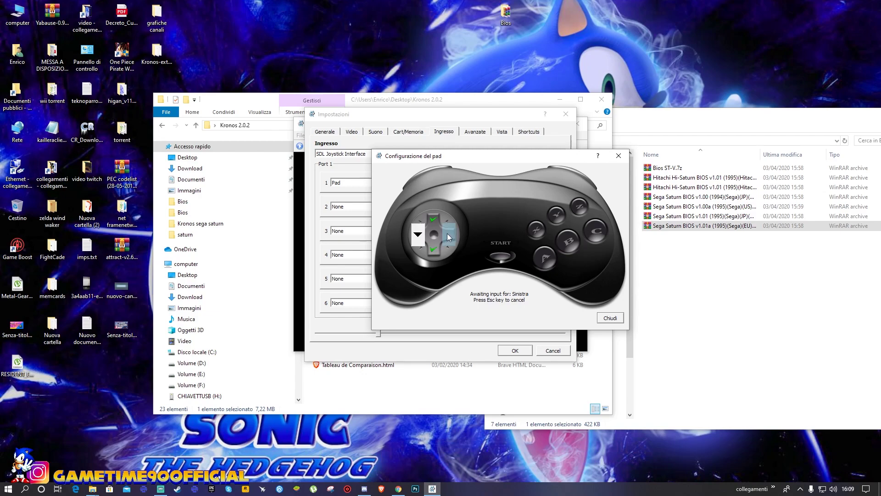
left_click(448, 234)
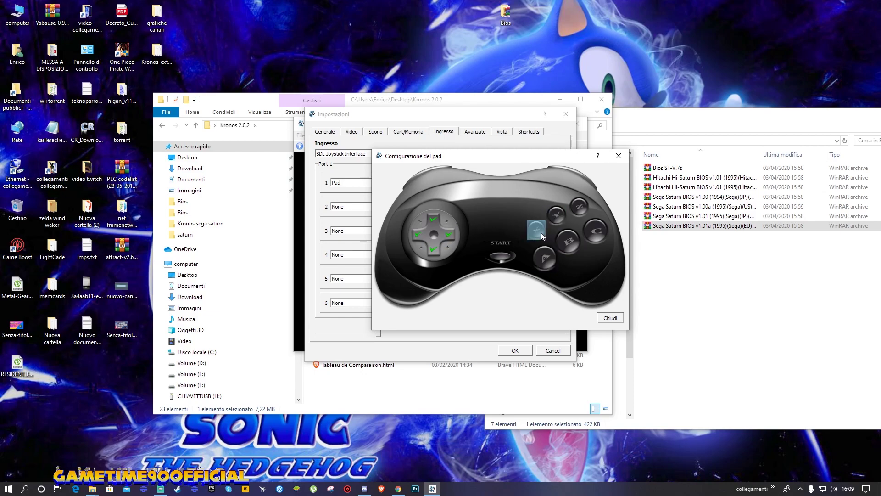
Step: Assign the A, B, C, X, Y and Z buttons of the first pad on Port 1
left_click(544, 257)
left_click(569, 244)
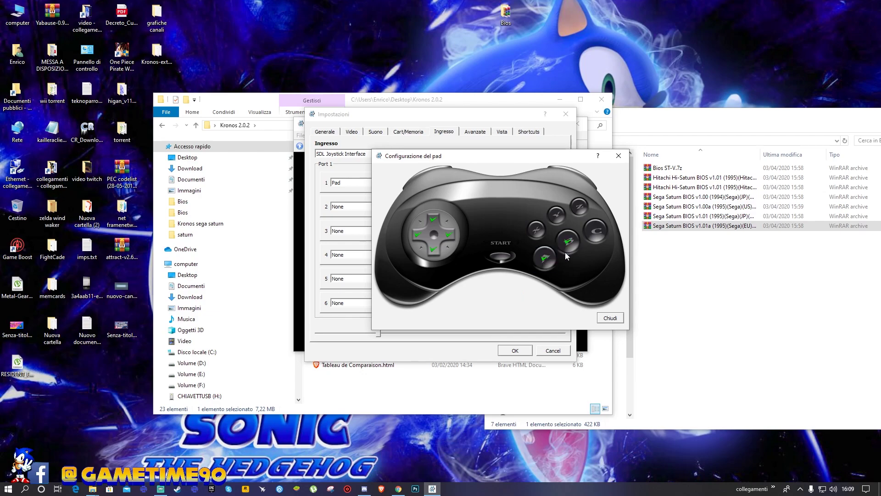
left_click(565, 250)
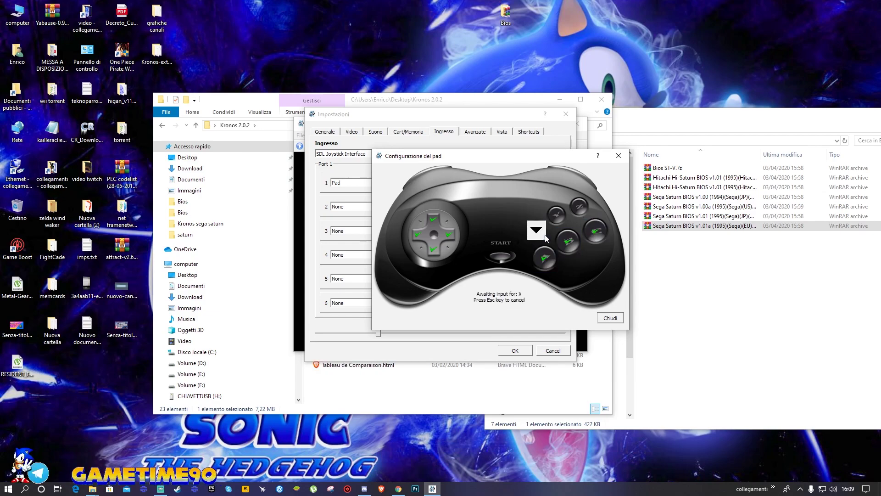
left_click(556, 214)
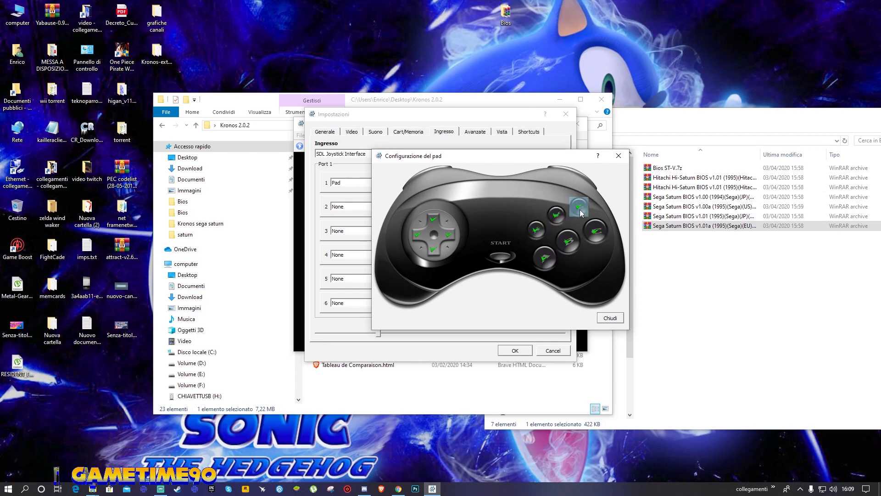
Step: Assign the two shoulder buttons and Start on the Port 1 pad, check the completed mapping and close its configuration
left_click(425, 172)
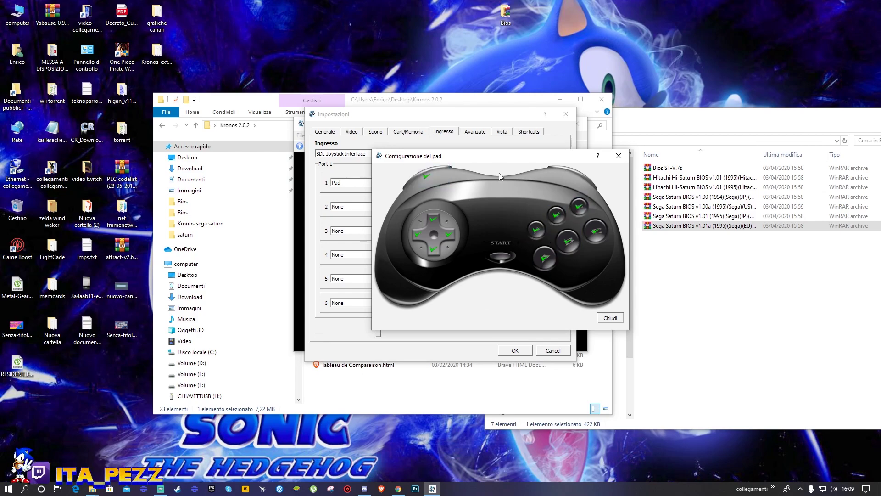
left_click(559, 175)
left_click(577, 208)
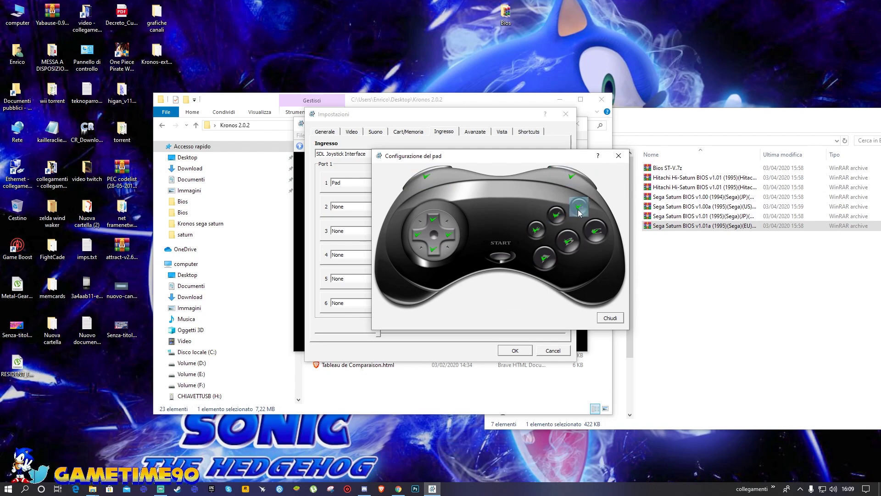
left_click(615, 320)
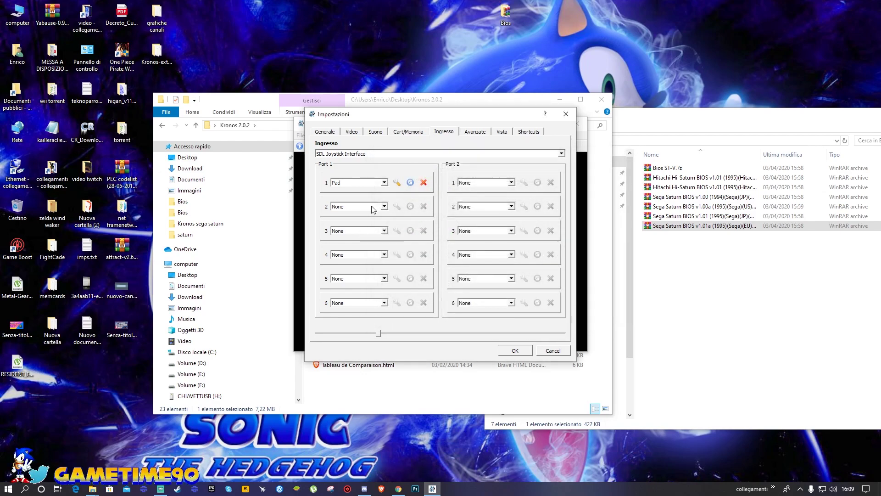
left_click(402, 183)
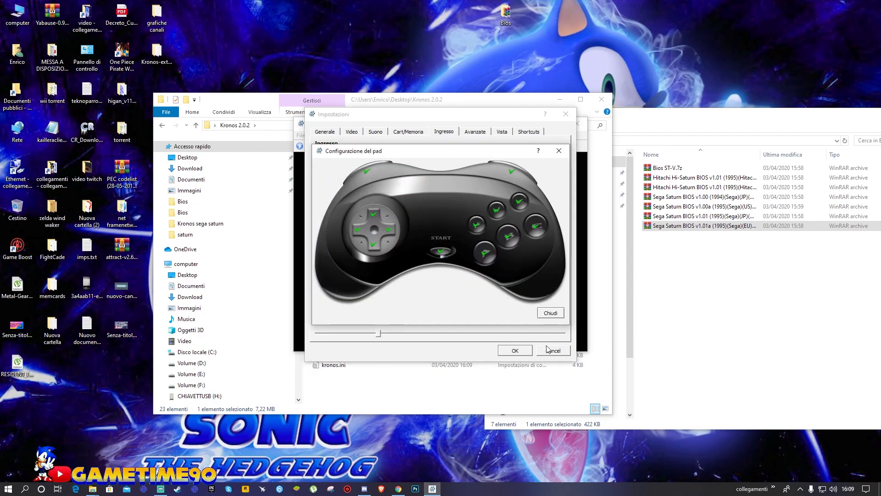
left_click(549, 316)
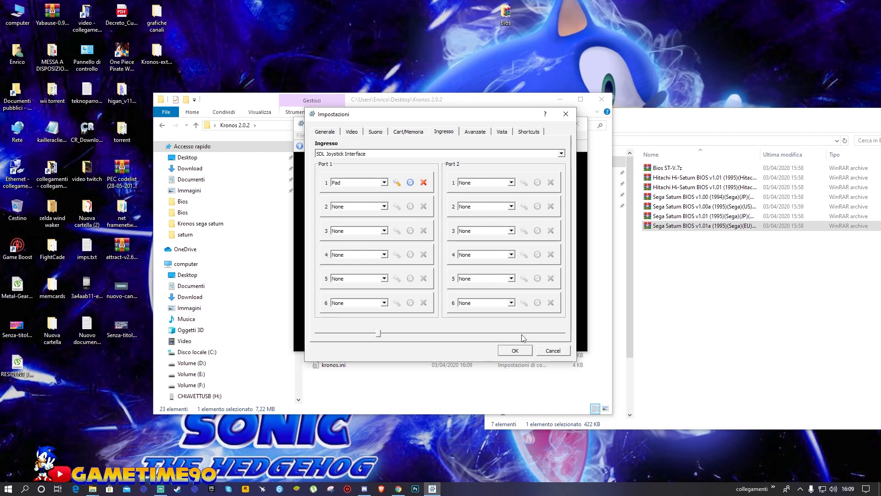
Step: Examine the advanced and view settings and look through the whole list of keyboard shortcuts
left_click(474, 133)
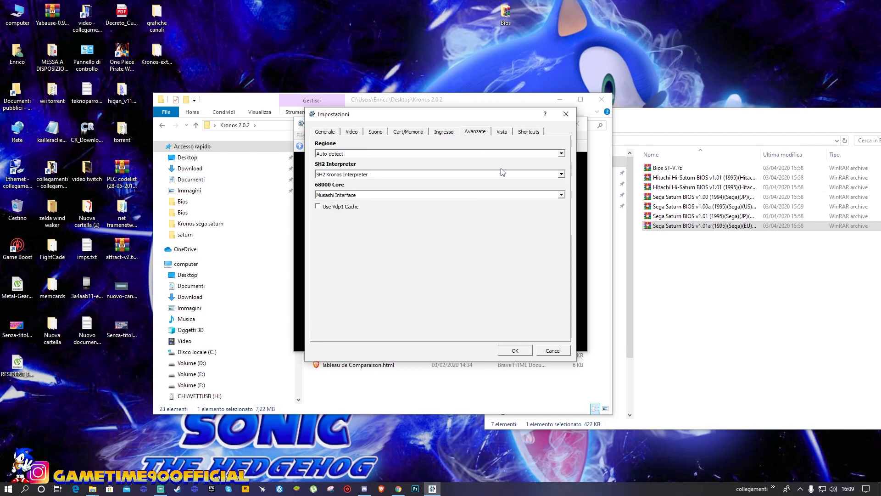
left_click(501, 133)
left_click(530, 132)
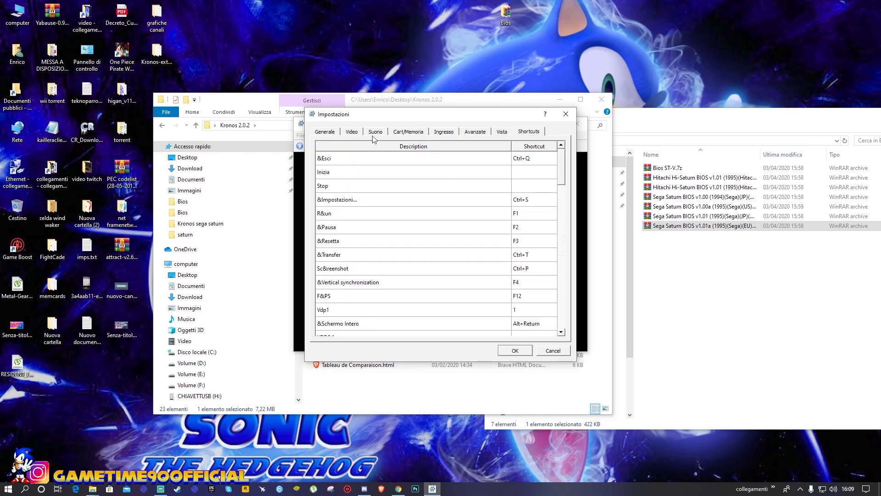
left_click_drag(561, 165, 564, 311)
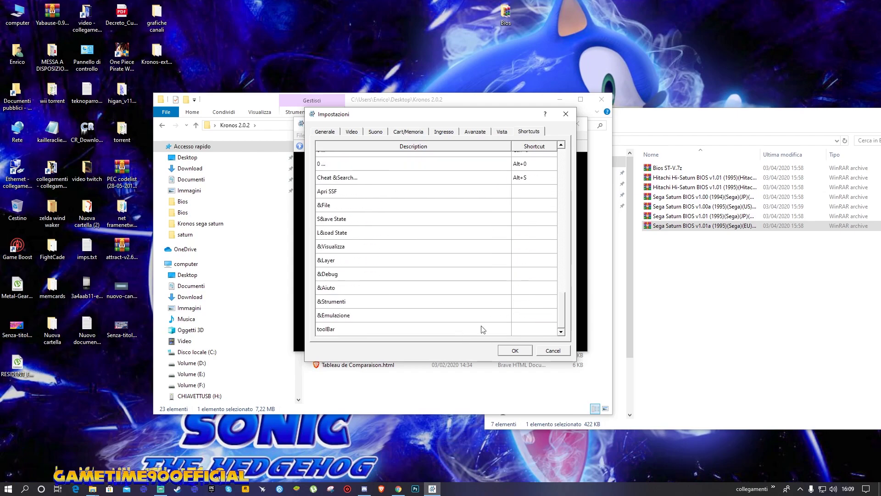
Step: Set the Save State shortcut to 1 and the Load State shortcut to 2, and save the settings
left_click(360, 222)
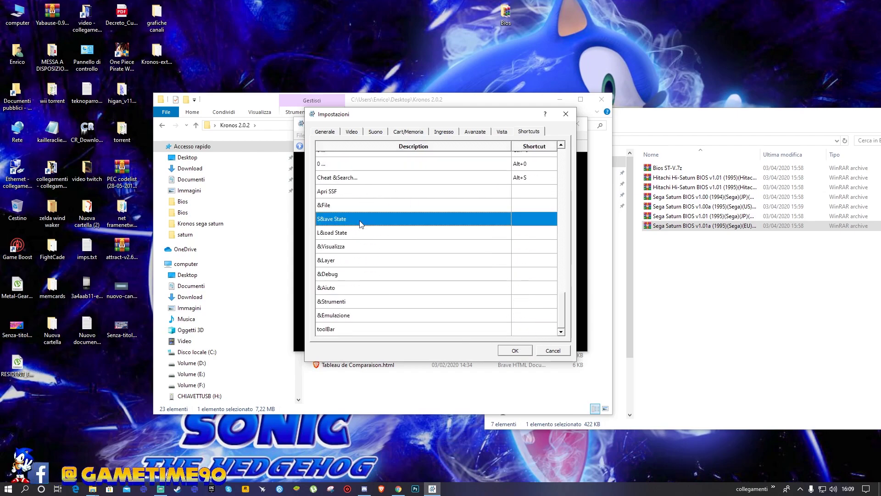
double_click(545, 219)
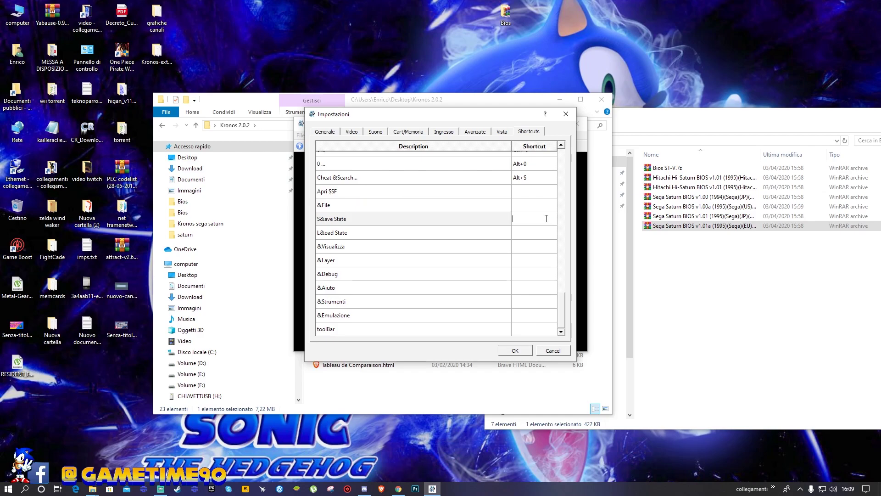
type("1")
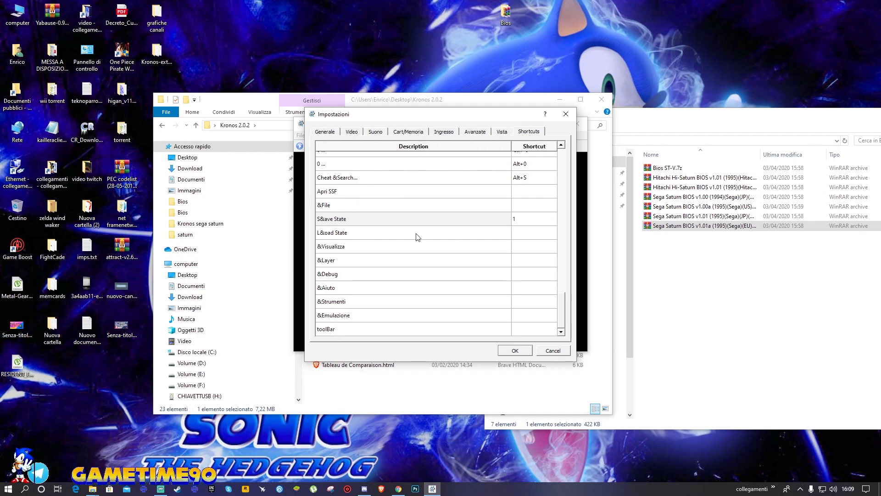
left_click(417, 236)
double_click(541, 234)
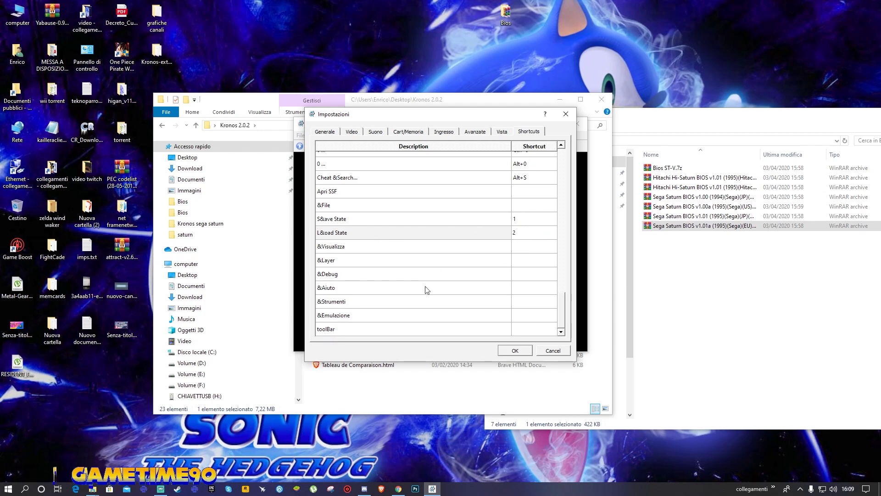
left_click(515, 350)
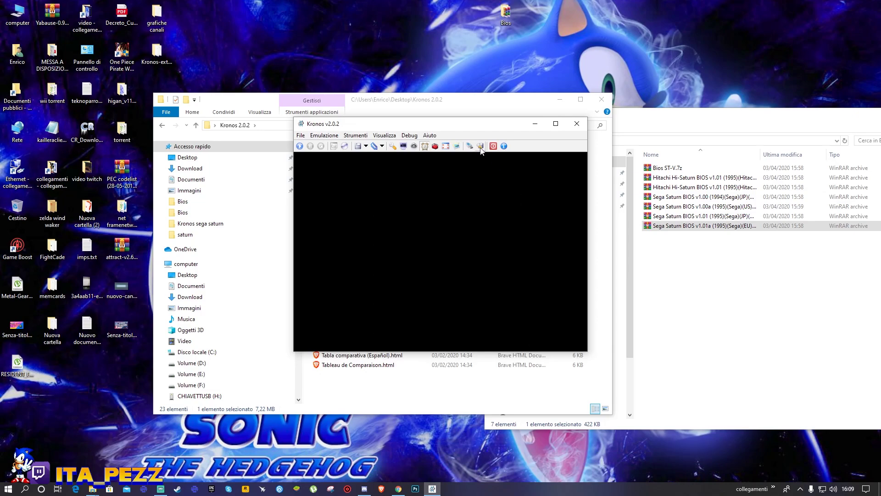
Step: Close and relaunch Kronos, and look at its commands for loading ISO and CD-ROM games
left_click(579, 124)
double_click(354, 243)
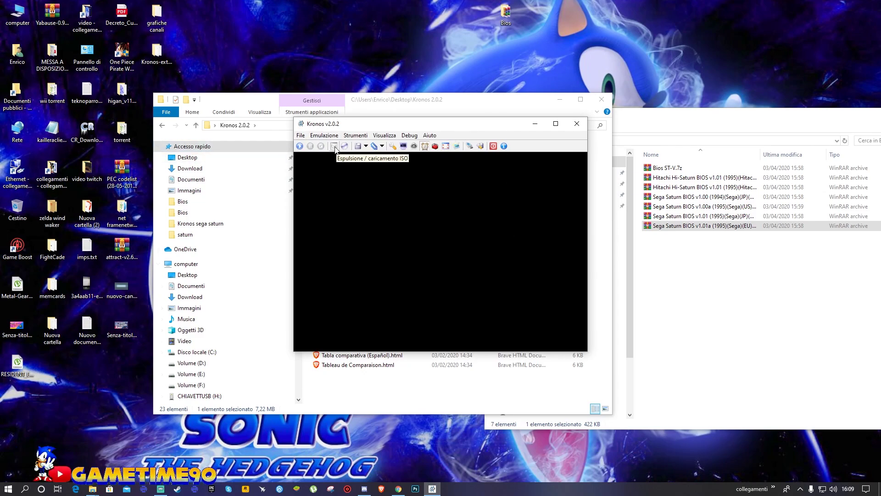
left_click(301, 136)
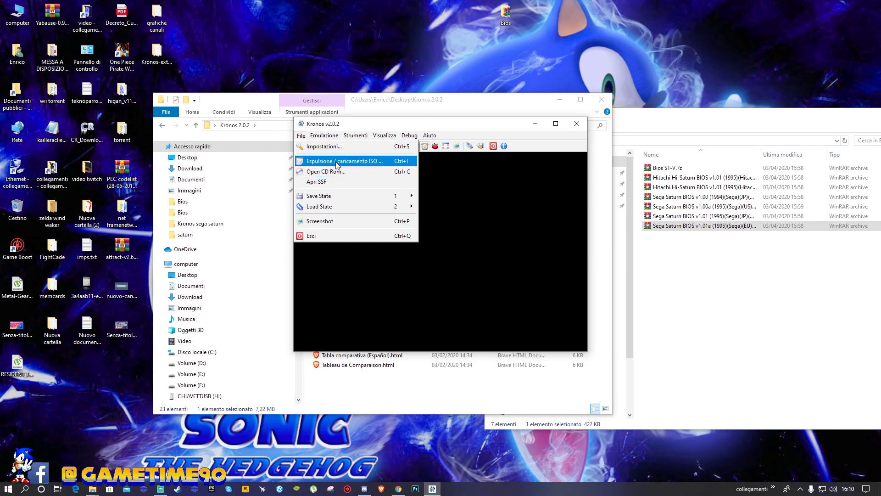
key("Right")
key("Escape")
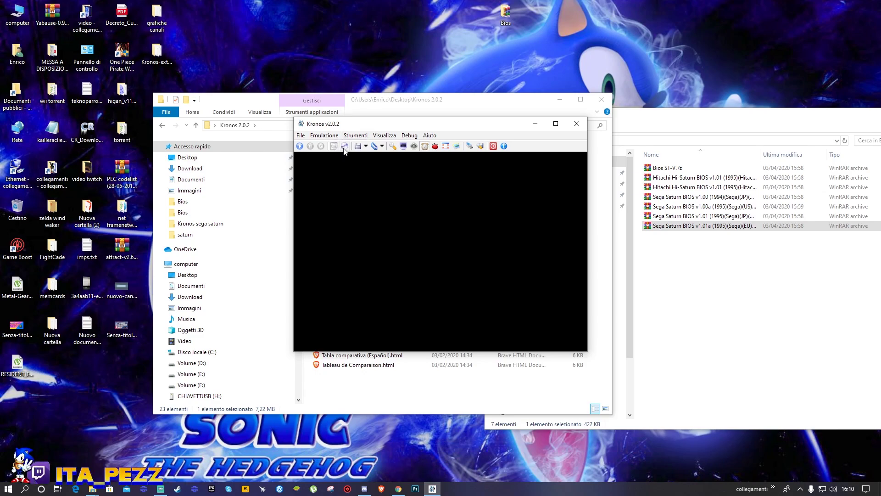
Step: Start loading an ISO image and browse to the emulatori\sega\roms\saturn folder on the Maxtor (I:) drive
left_click(334, 146)
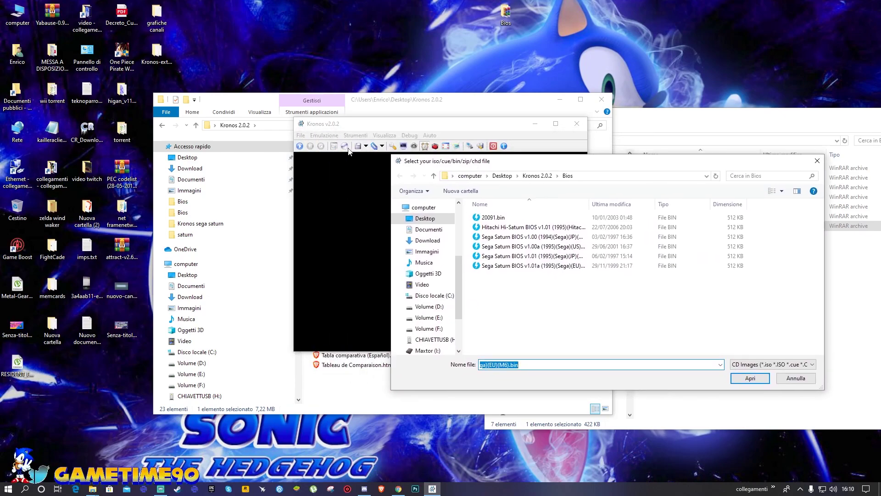
left_click_drag(559, 164, 441, 150)
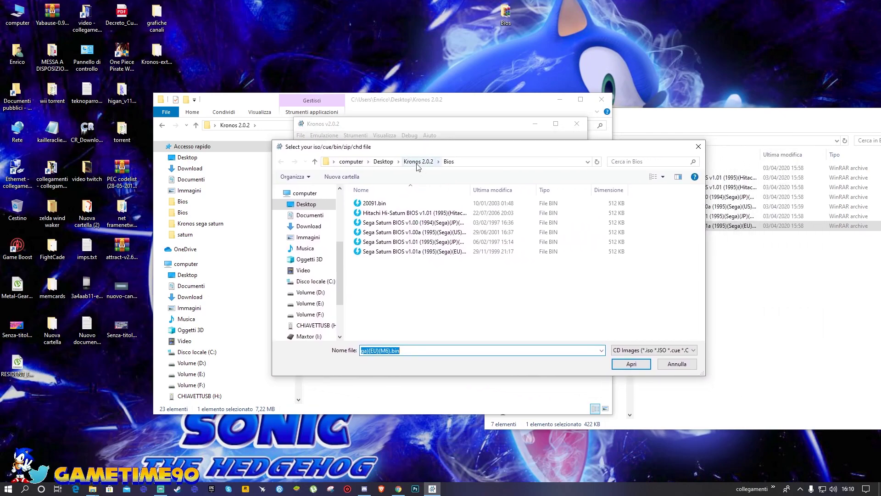
left_click(305, 336)
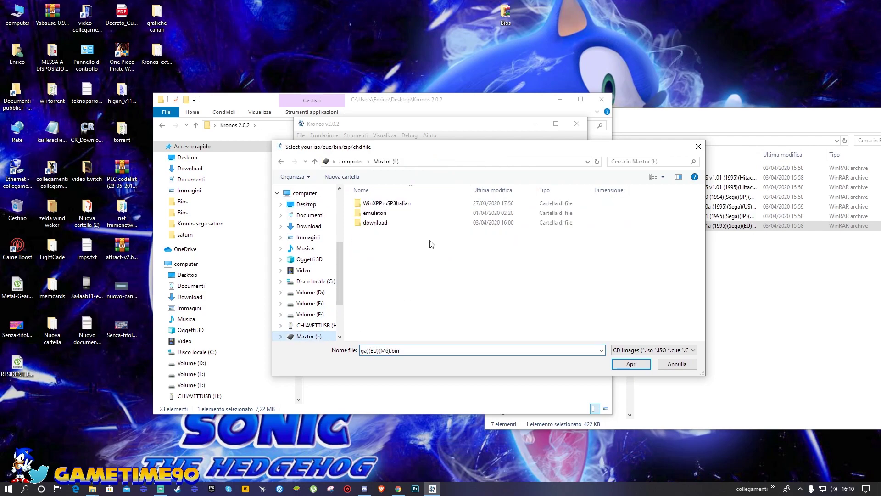
left_click(389, 218)
double_click(389, 219)
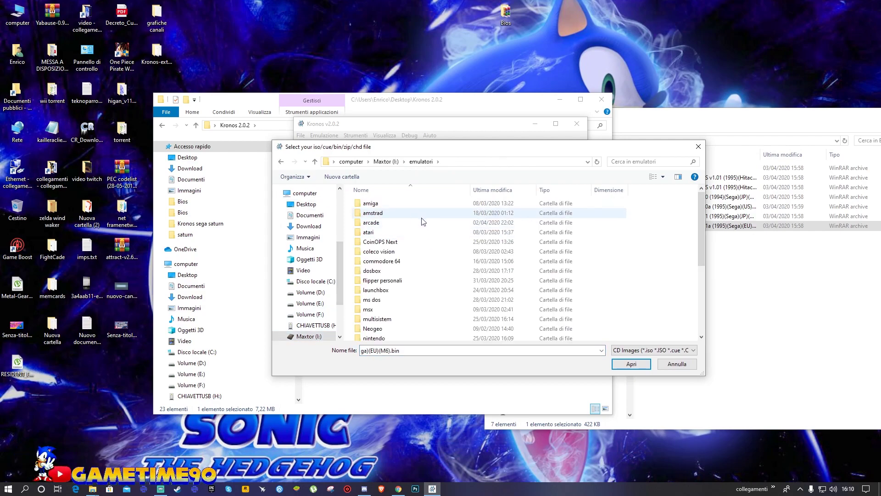
scroll(417, 242, "down", 4)
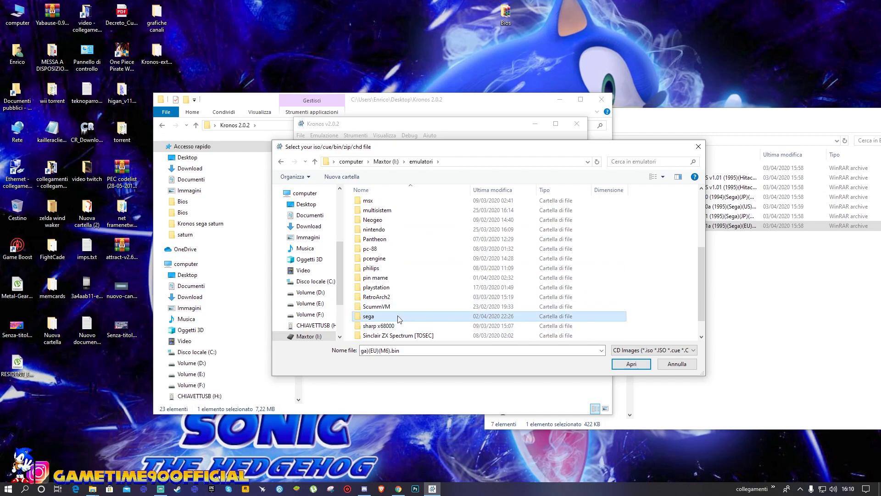
double_click(395, 316)
double_click(376, 261)
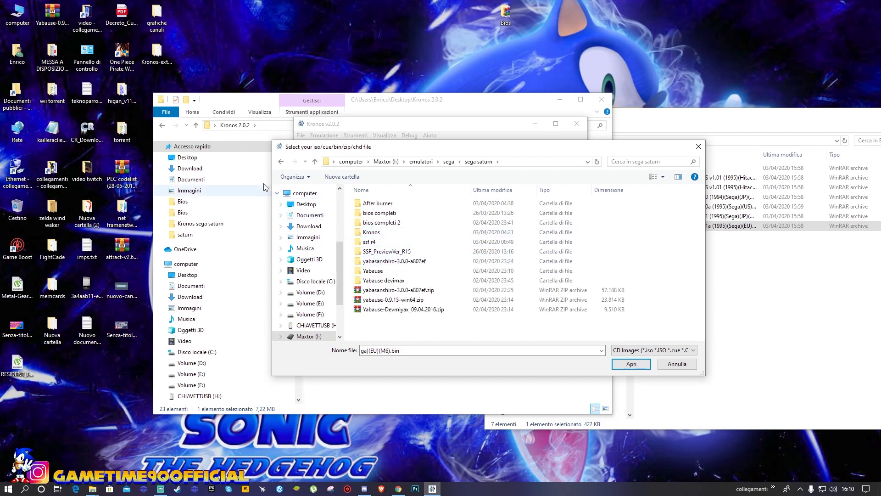
left_click(281, 161)
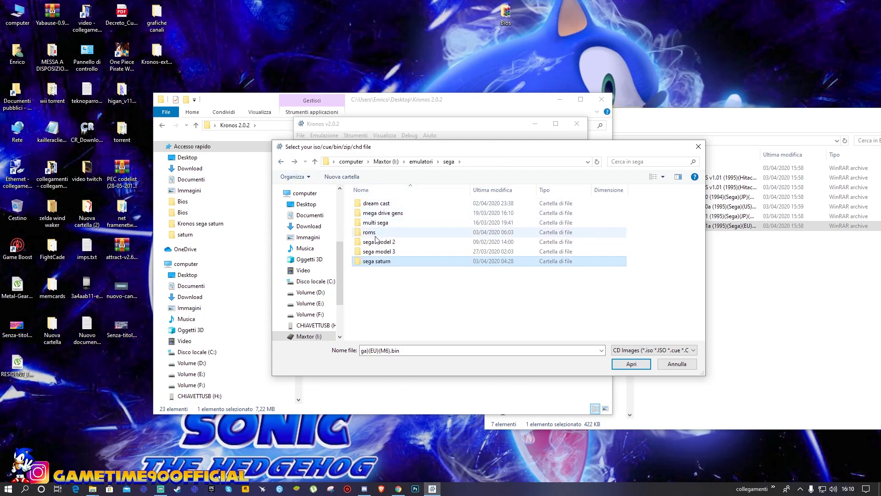
double_click(427, 232)
double_click(371, 280)
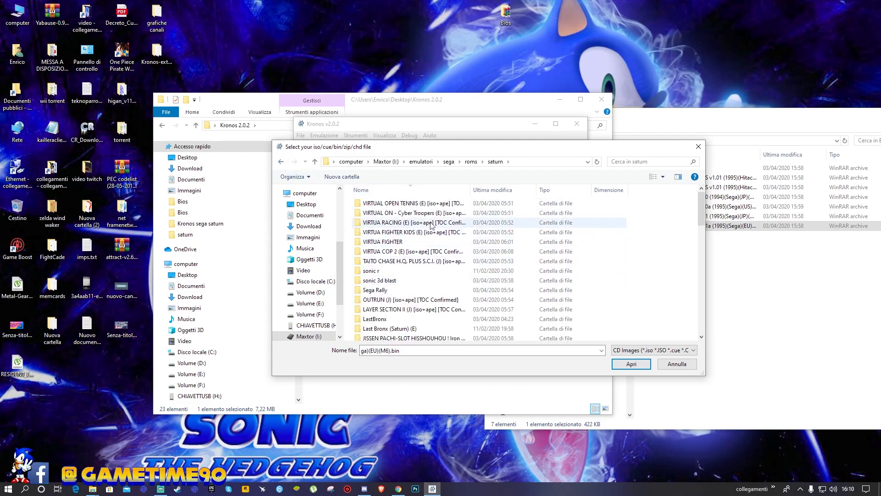
Step: Find the sonic 3d blast folder among the Saturn games, load its disc image and maximize the emulator window
left_click_drag(475, 153, 422, 60)
scroll(367, 140, "down", 4)
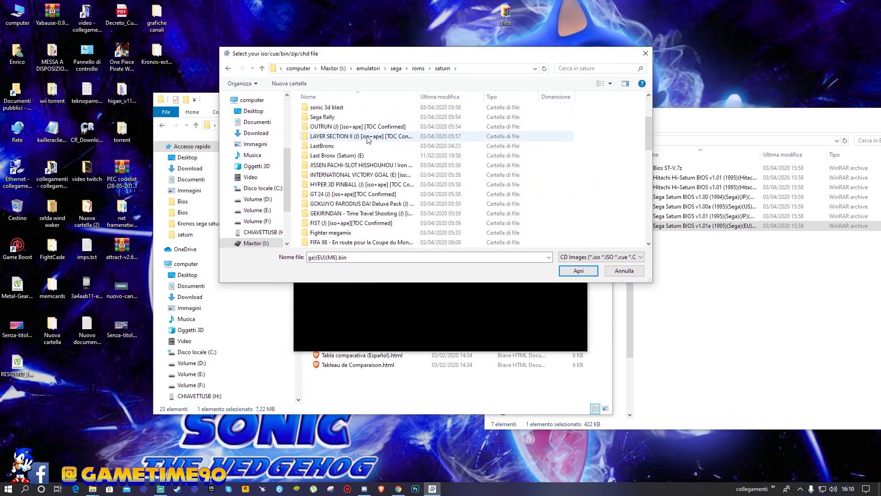
scroll(367, 140, "down", 10)
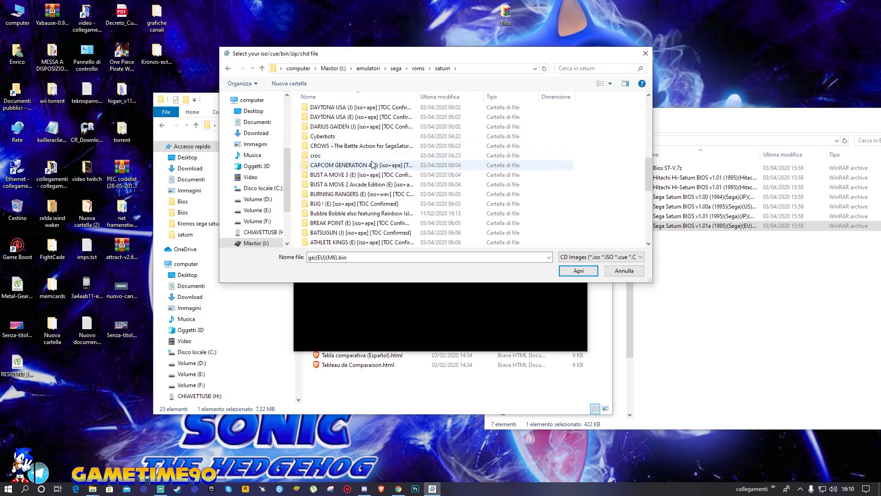
scroll(368, 175, "down", 4)
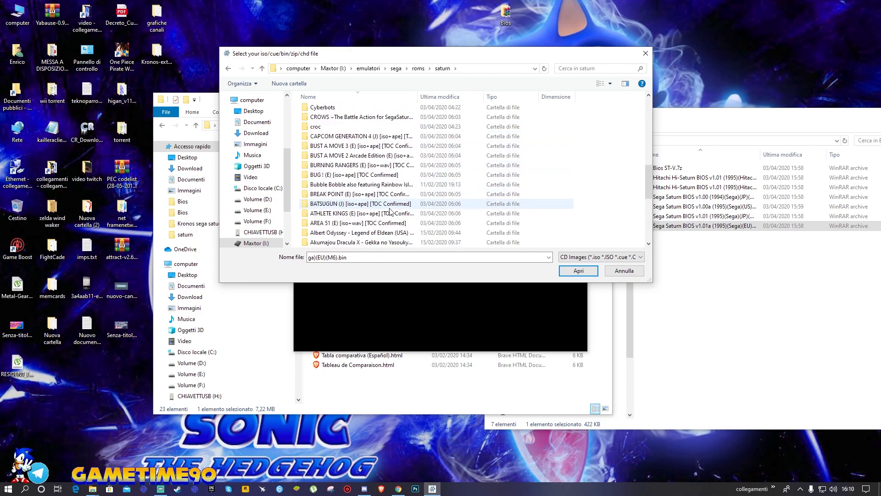
scroll(391, 211, "up", 5)
scroll(395, 209, "down", 5)
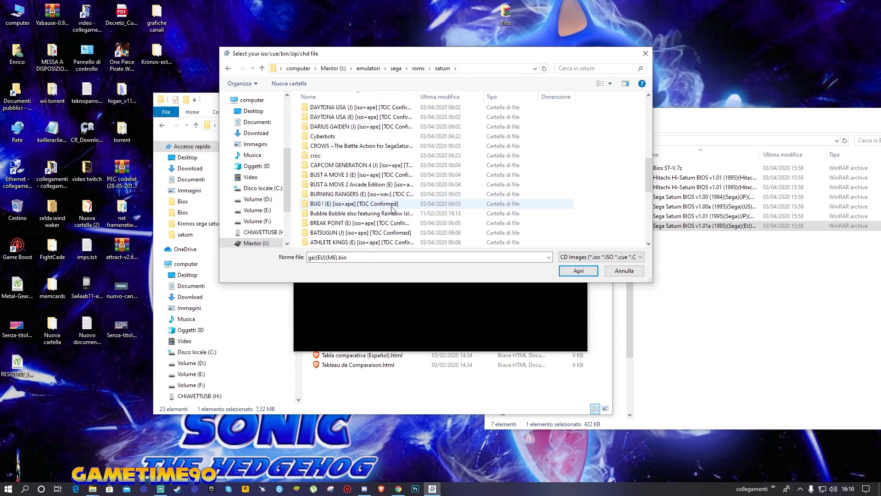
scroll(393, 206, "up", 14)
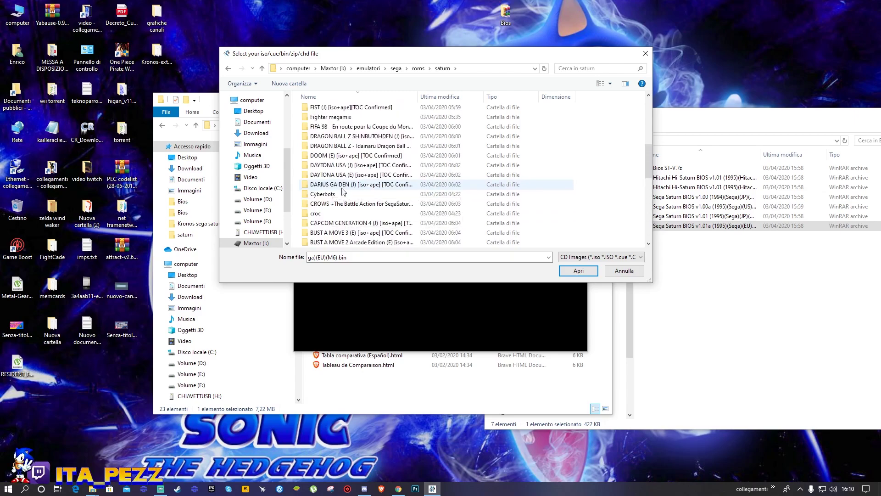
scroll(346, 192, "up", 4)
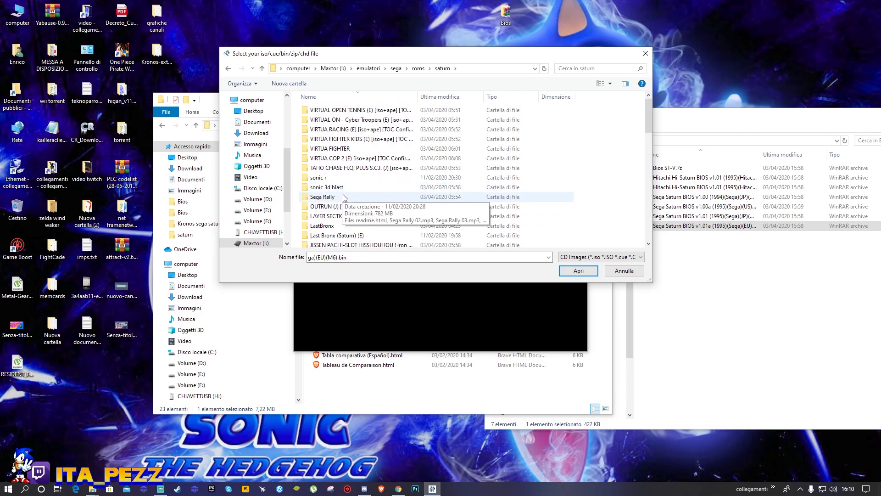
double_click(327, 188)
left_click(330, 112)
left_click(577, 271)
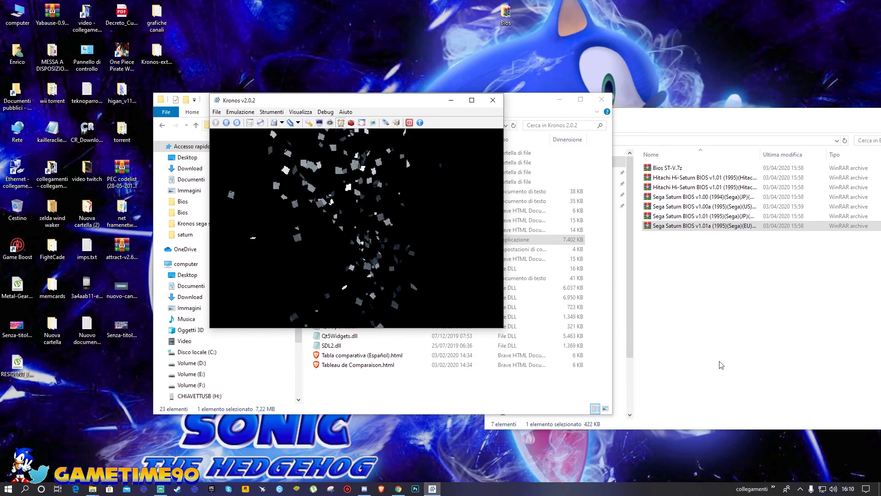
left_click(472, 100)
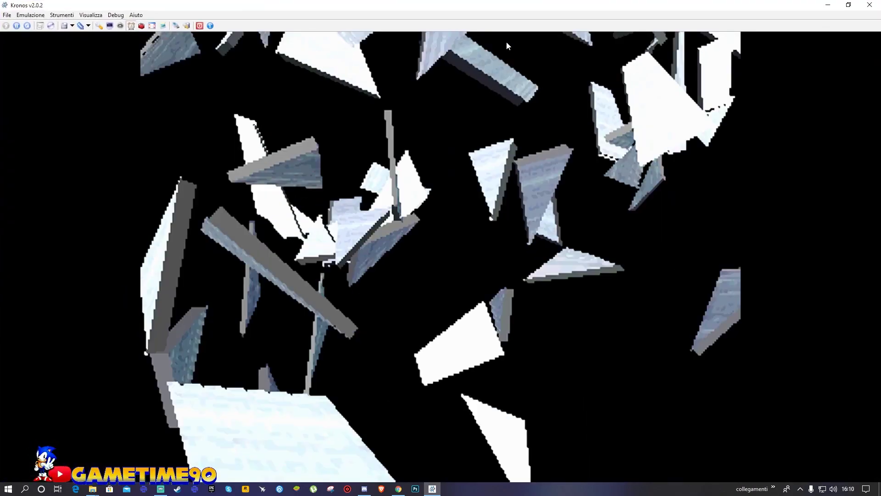